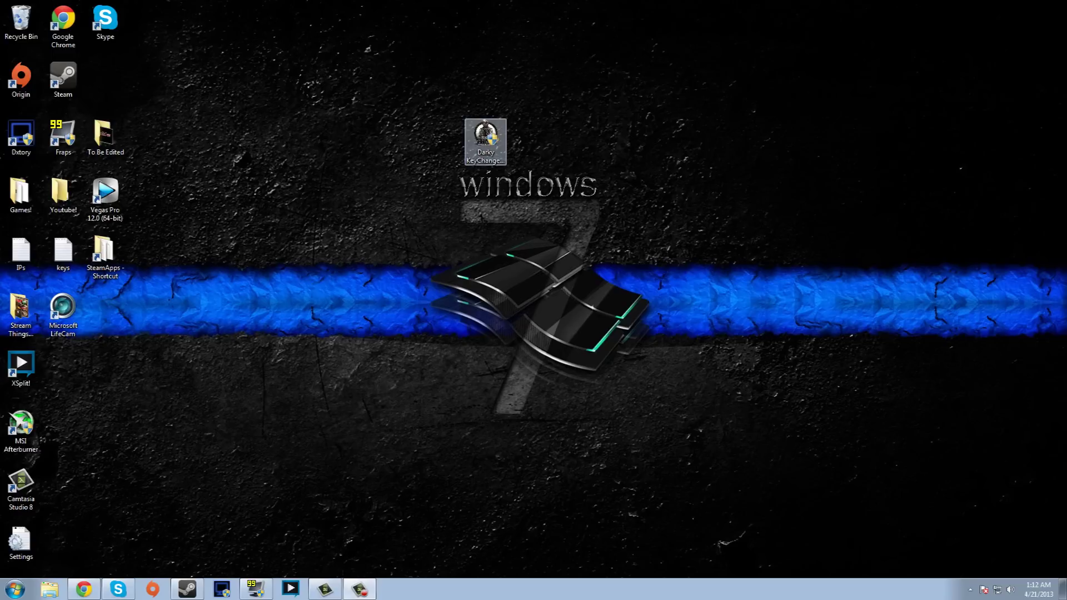
Place the Darky KeyChanger - Copy shortcut below the wallpaper text, launch it, and center its window
{"action": "left_click_drag", "start_coordinate": [485, 134], "coordinate": [528, 135]}
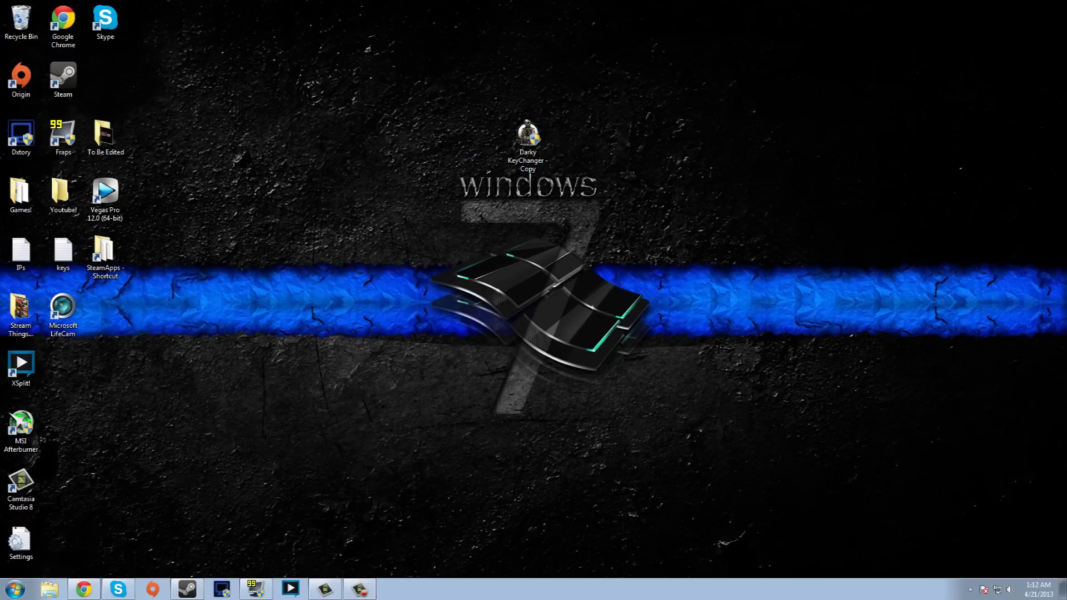
{"action": "left_click_drag", "start_coordinate": [469, 96], "coordinate": [569, 186]}
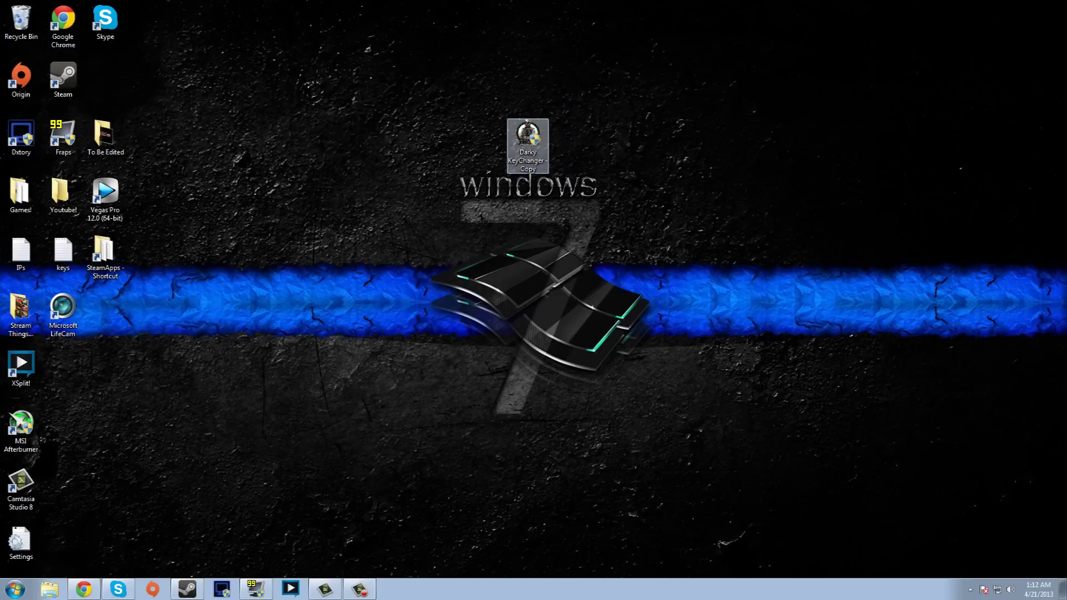
{"action": "mouse_move", "coordinate": [490, 103]}
{"action": "left_mouse_down"}
{"action": "mouse_move", "coordinate": [598, 145]}
{"action": "mouse_move", "coordinate": [612, 186]}
{"action": "left_mouse_up"}
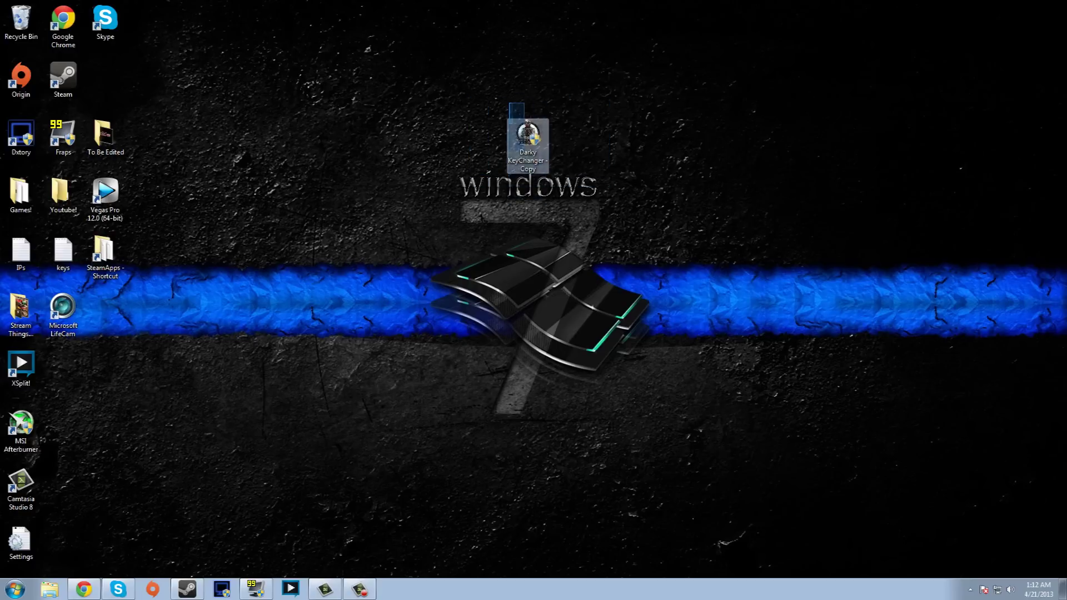
{"action": "left_click_drag", "start_coordinate": [506, 102], "coordinate": [563, 233]}
{"action": "left_click_drag", "start_coordinate": [500, 95], "coordinate": [550, 182]}
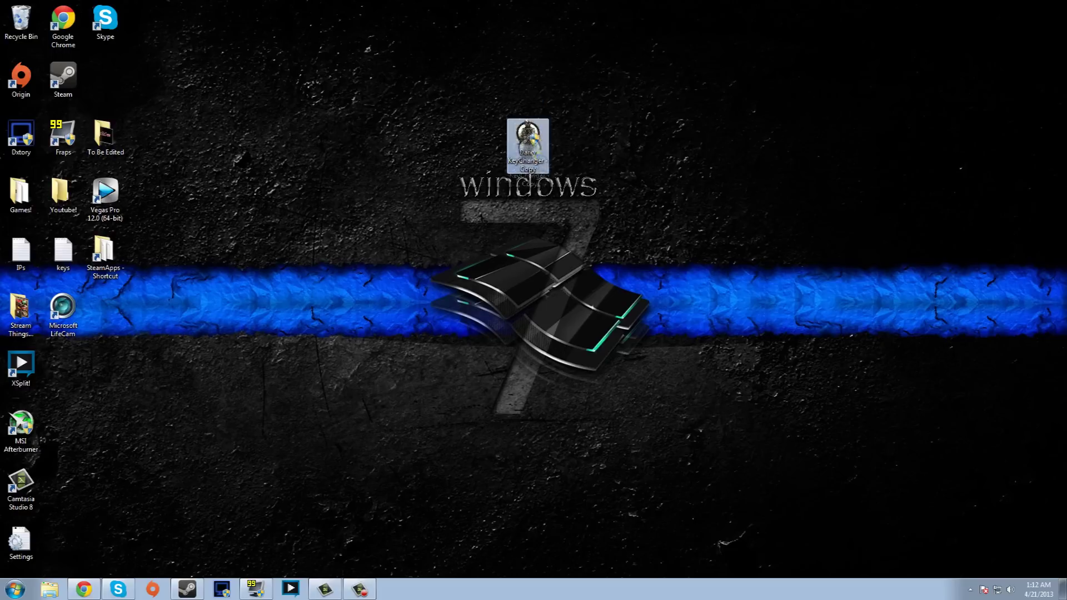
{"action": "left_click_drag", "start_coordinate": [528, 156], "coordinate": [570, 214]}
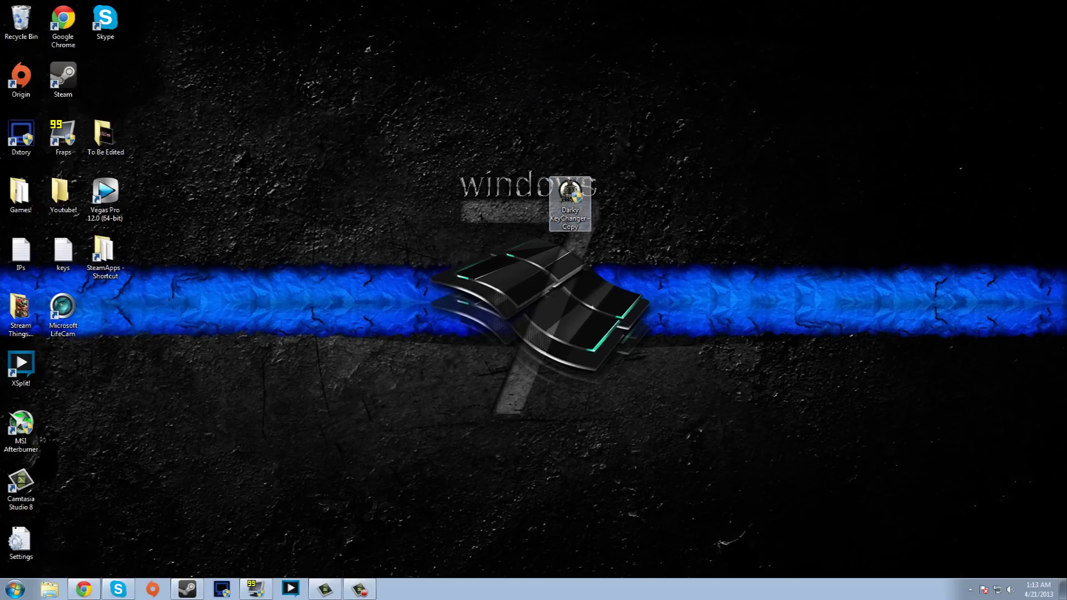
{"action": "mouse_move", "coordinate": [570, 200]}
{"action": "left_mouse_down"}
{"action": "mouse_move", "coordinate": [781, 200]}
{"action": "mouse_move", "coordinate": [570, 192]}
{"action": "left_mouse_up"}
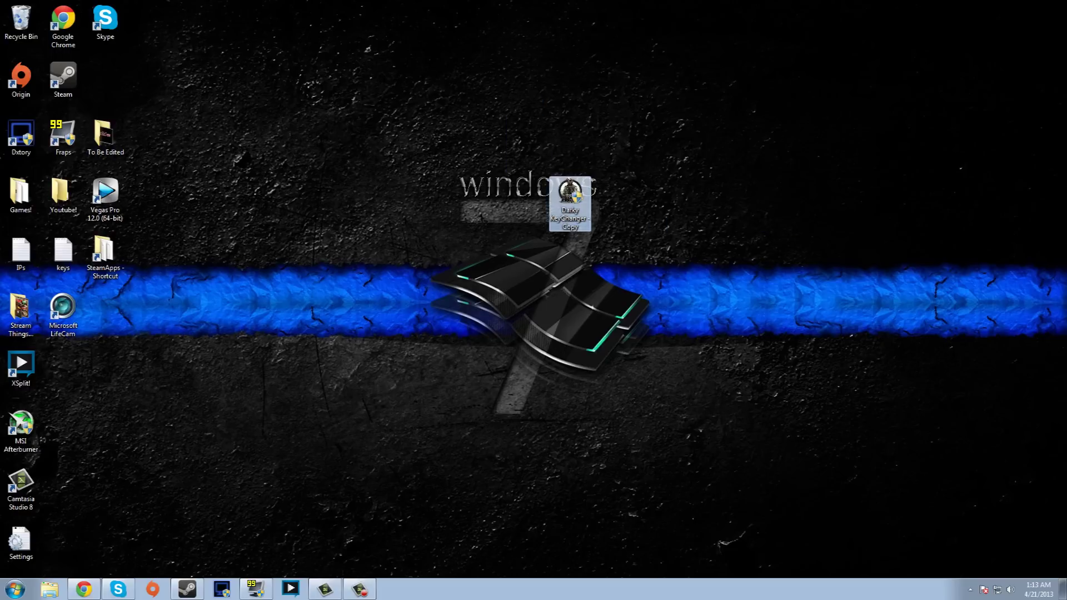
{"action": "mouse_move", "coordinate": [450, 265]}
{"action": "left_mouse_down"}
{"action": "mouse_move", "coordinate": [335, 113]}
{"action": "mouse_move", "coordinate": [591, 232]}
{"action": "left_mouse_up"}
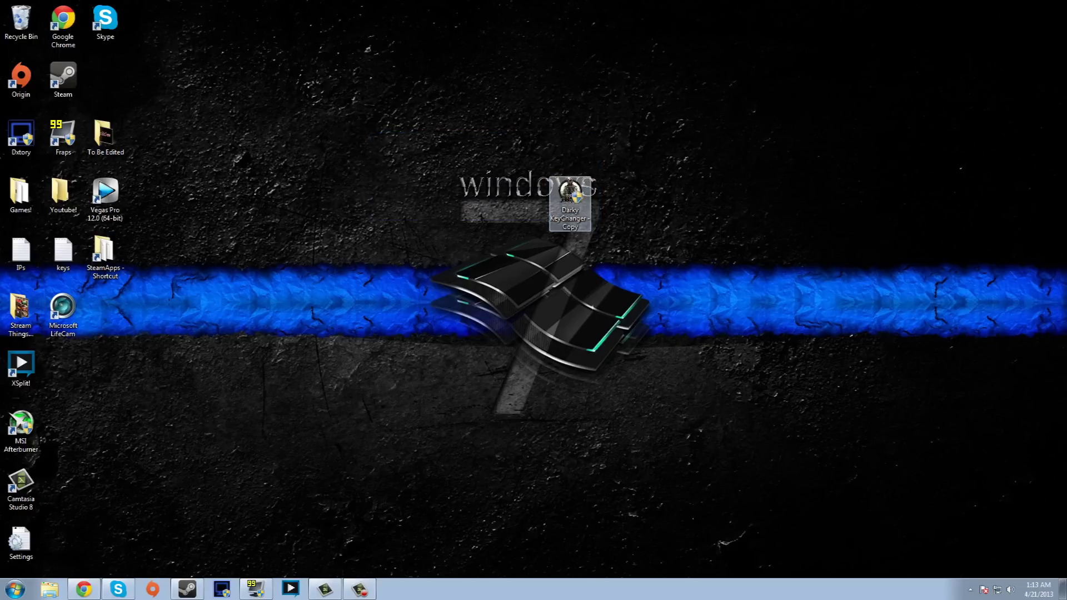
{"action": "key", "text": "Return"}
{"action": "left_click_drag", "start_coordinate": [111, 7], "coordinate": [491, 84]}
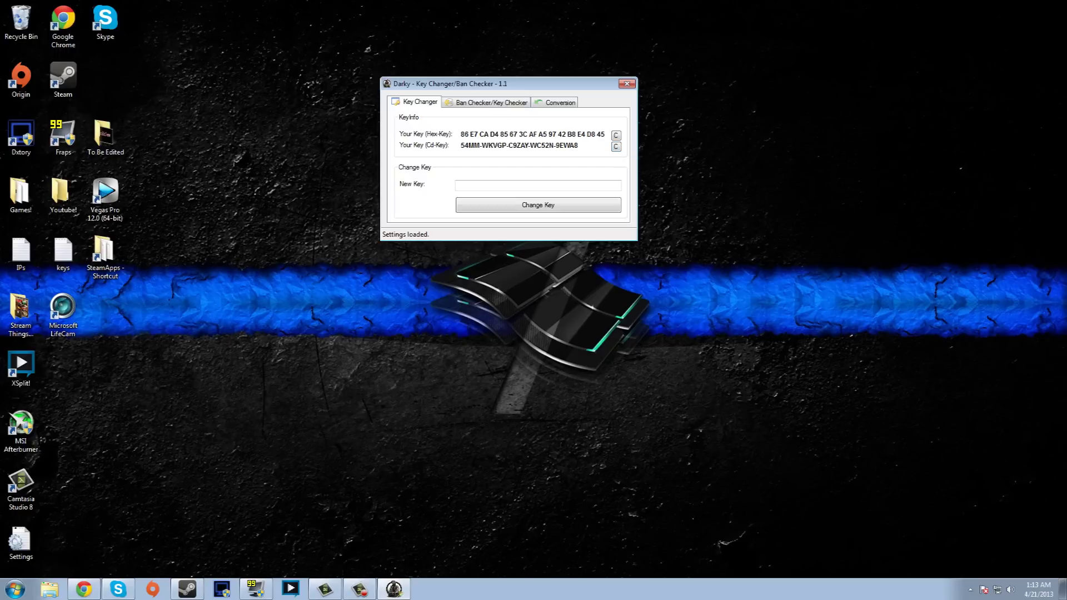
{"action": "left_click", "coordinate": [616, 146]}
{"action": "key", "text": "ctrl+Tab"}
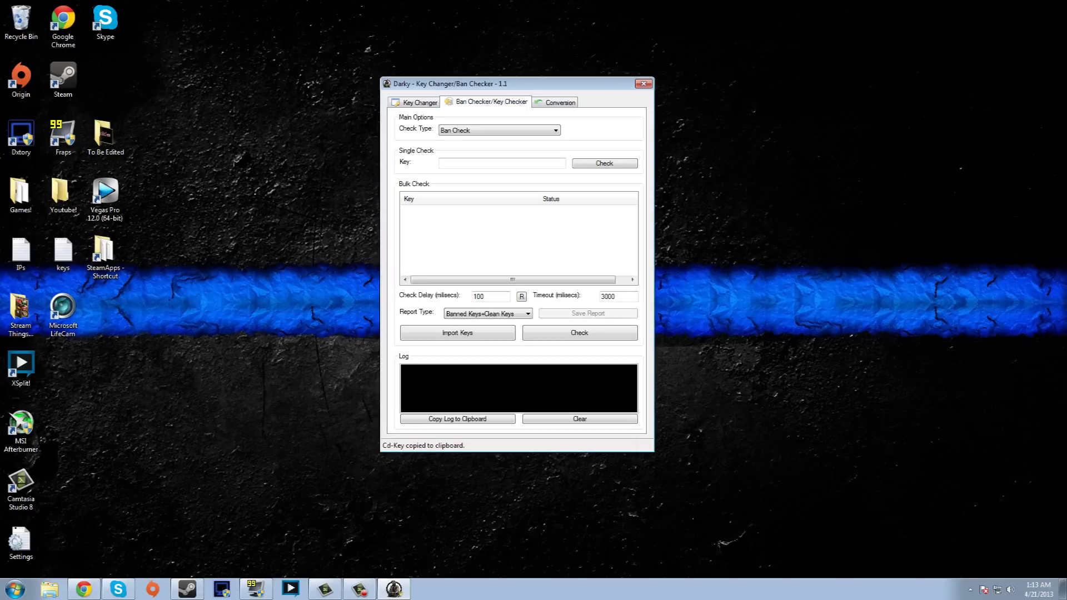
{"action": "key", "text": "Tab"}
{"action": "key", "text": "ctrl+v"}
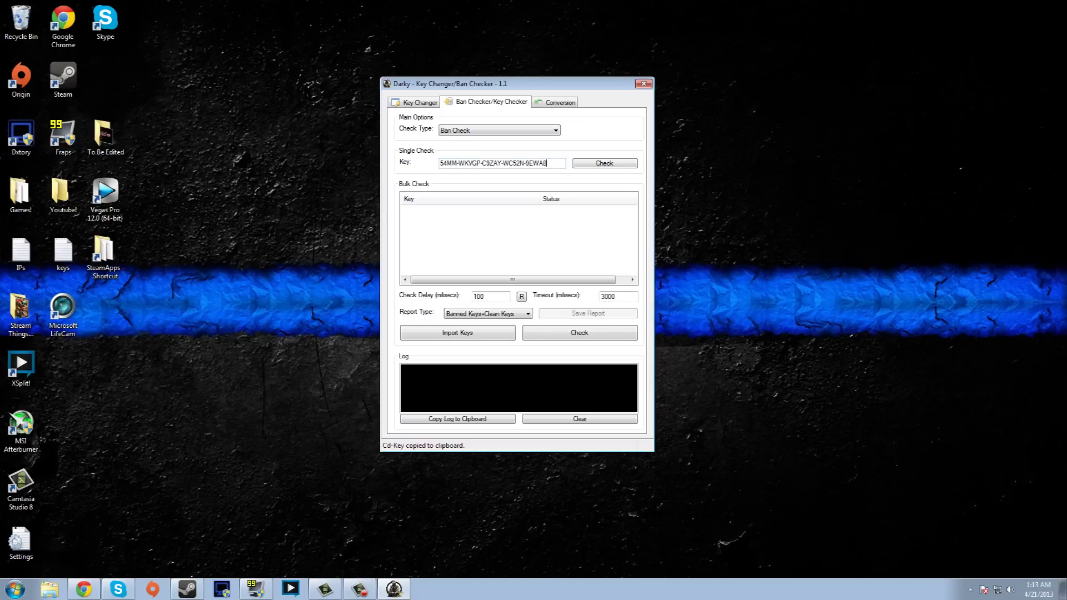
{"action": "right_click", "coordinate": [524, 168]}
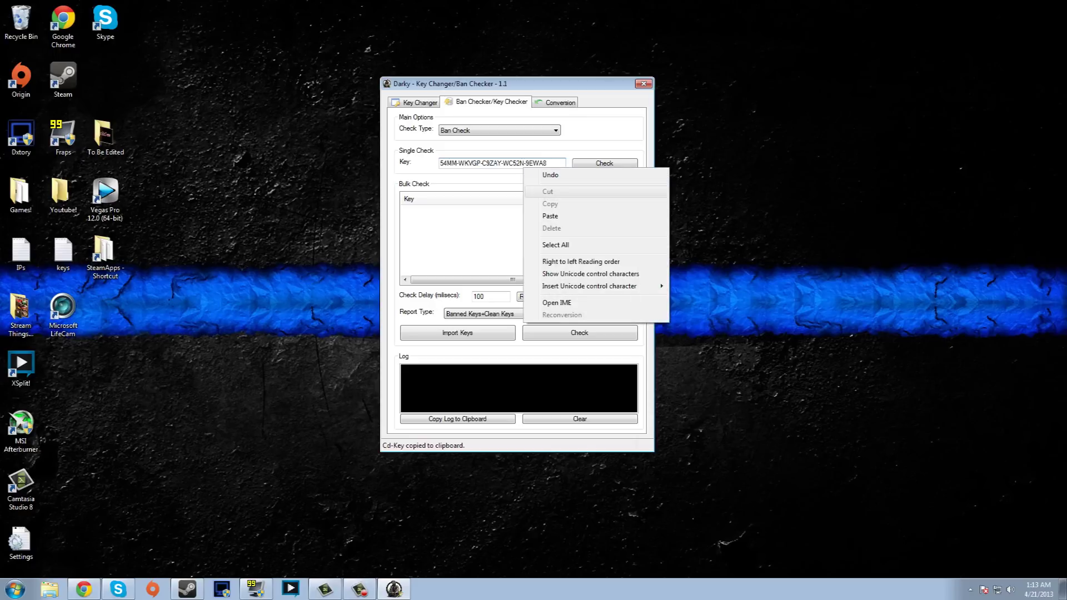
Run a Key Check on the current key, which reports it valid
{"action": "key", "text": "Escape"}
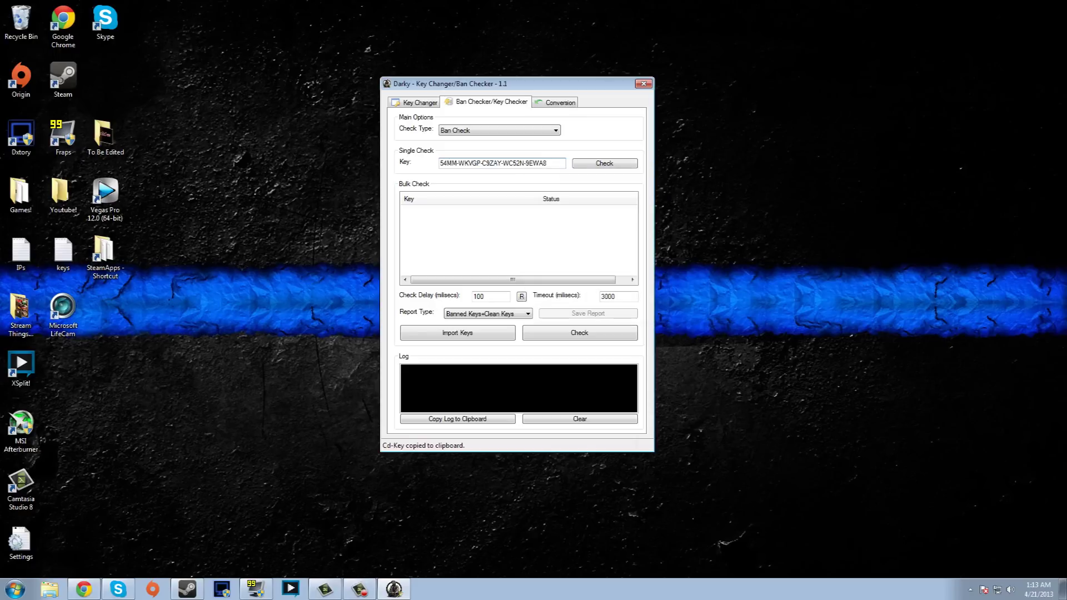
{"action": "key", "text": "alt+Down"}
{"action": "key", "text": "Down"}
{"action": "key", "text": "Return"}
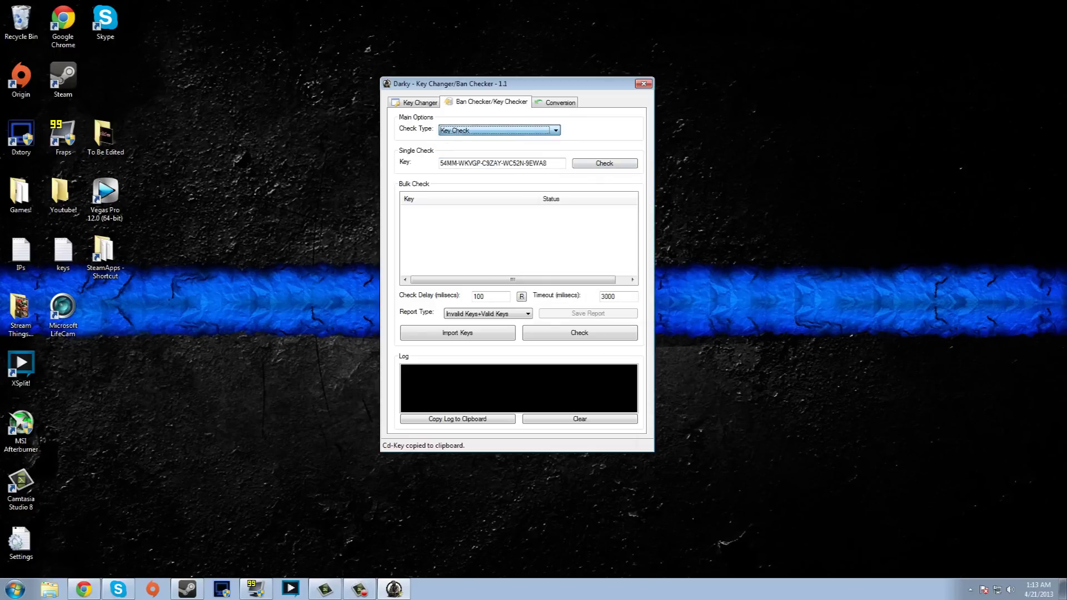
{"action": "key", "text": "Tab"}
{"action": "key", "text": "Return"}
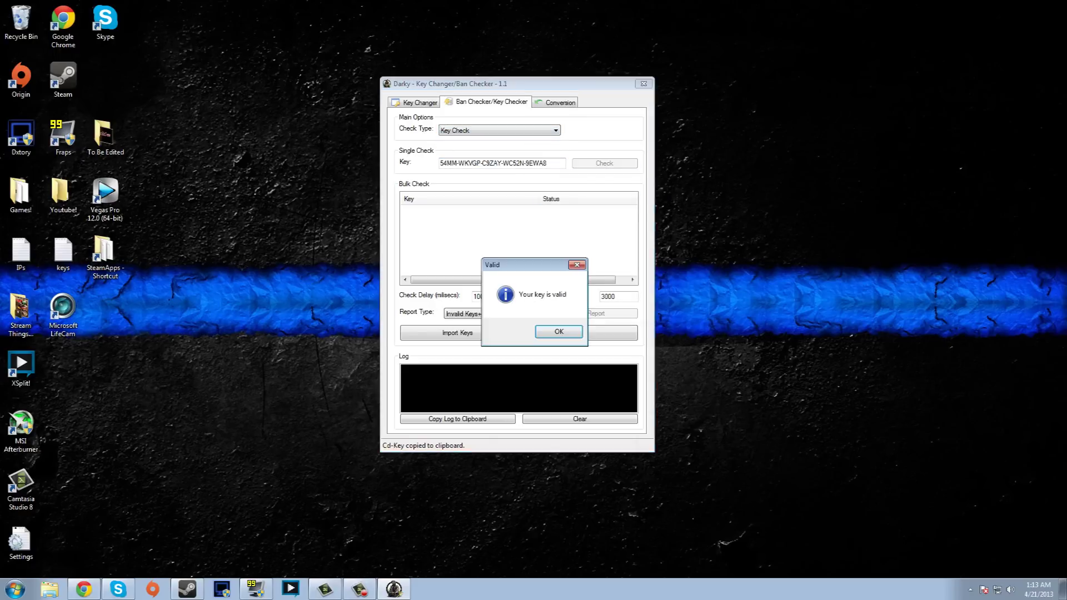
{"action": "key", "text": "Return"}
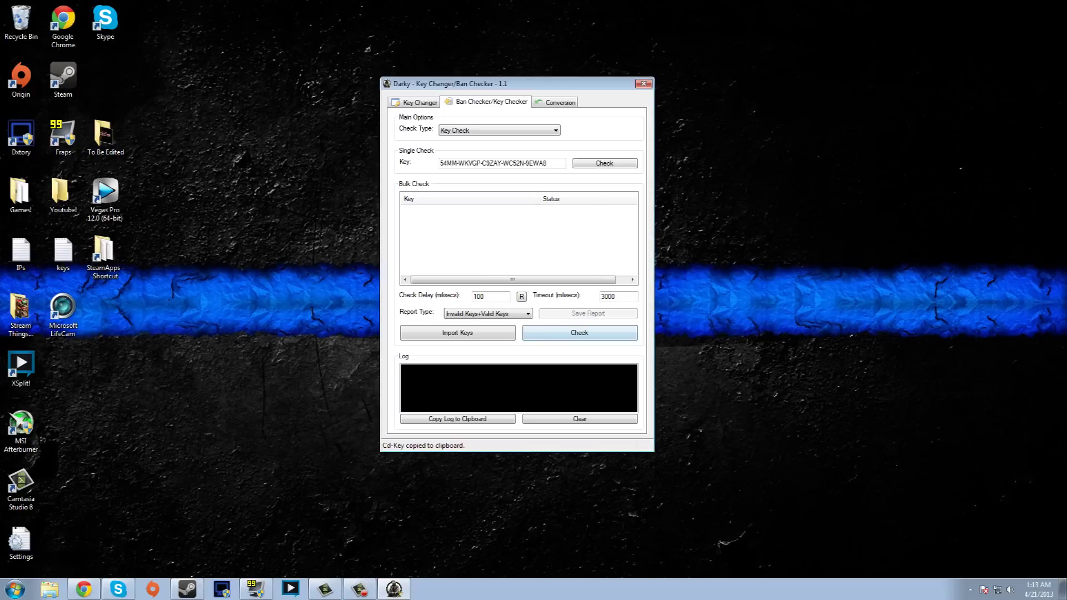
Run a Ban Check, which reports the key globally banned by BattlEye
{"action": "key", "text": "shift+Tab"}
{"action": "key", "text": "shift+Tab"}
{"action": "key", "text": "alt+Down"}
{"action": "key", "text": "Up"}
{"action": "key", "text": "Return"}
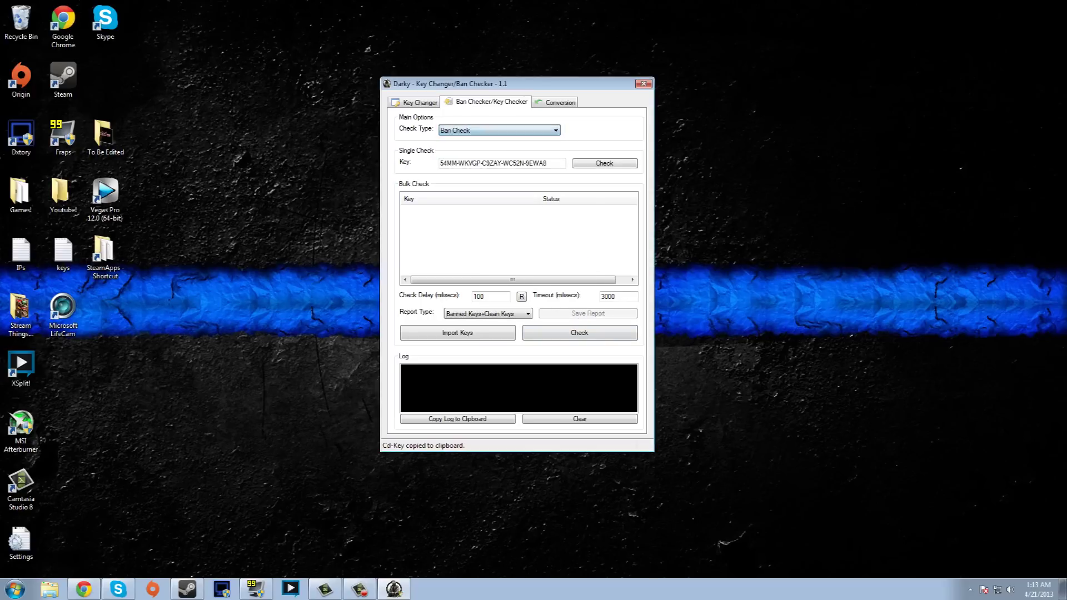
{"action": "key", "text": "Return"}
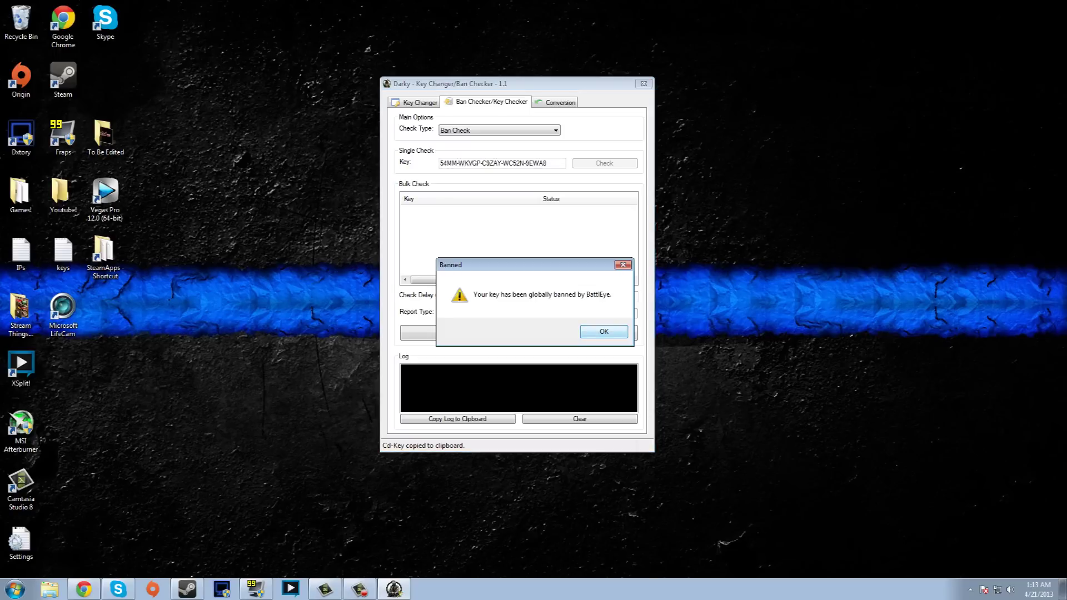
{"action": "key", "text": "Return"}
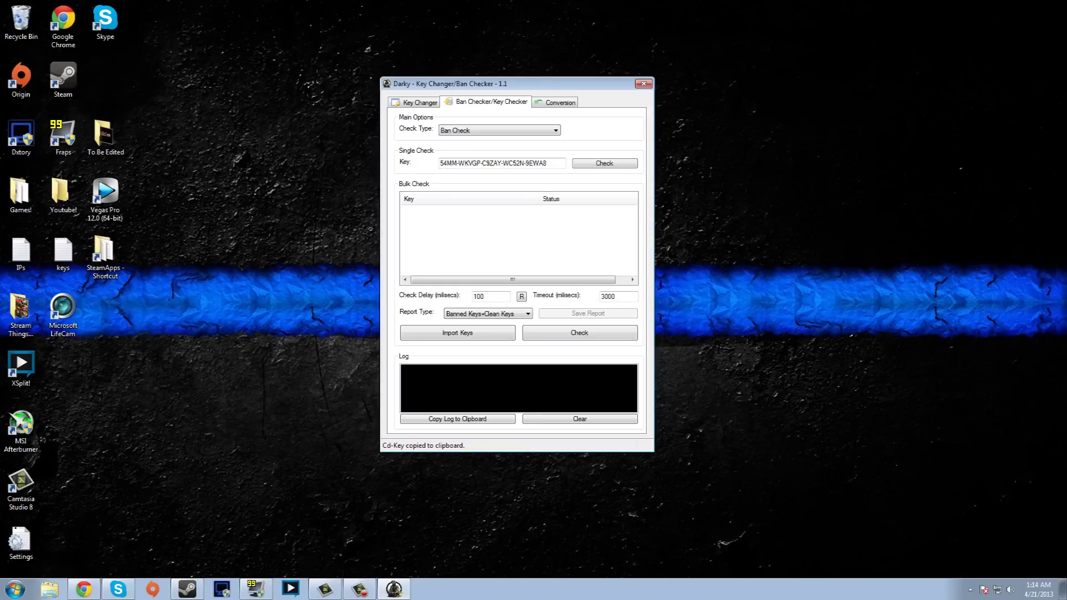
Return to the Key Changer tab with focus in the empty New Key box; keys icon left in place
{"action": "key", "text": "ctrl+shift+Tab"}
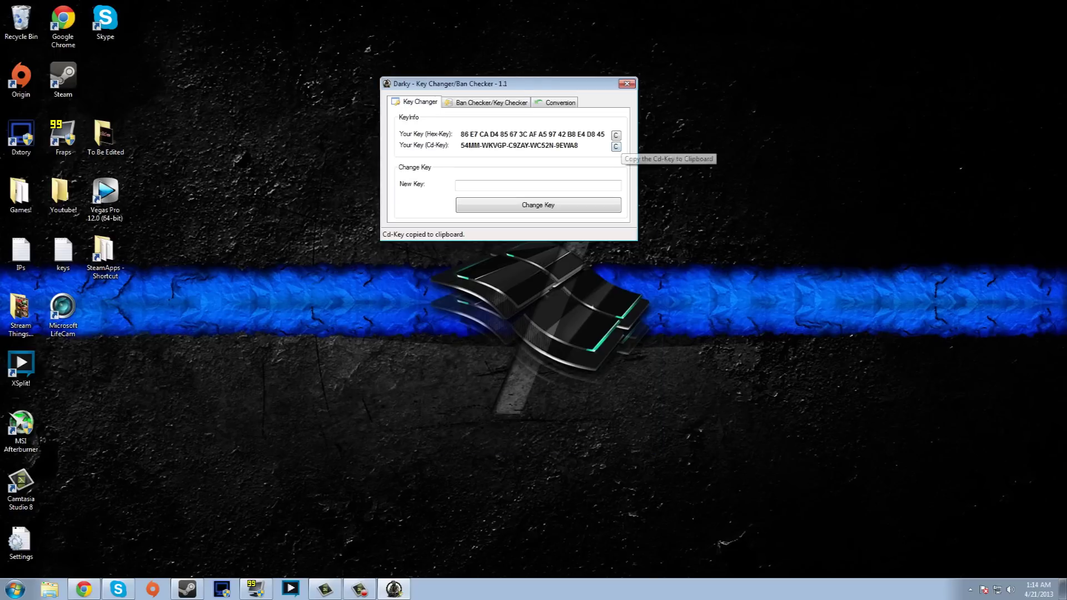
{"action": "key", "text": "ctrl+Tab"}
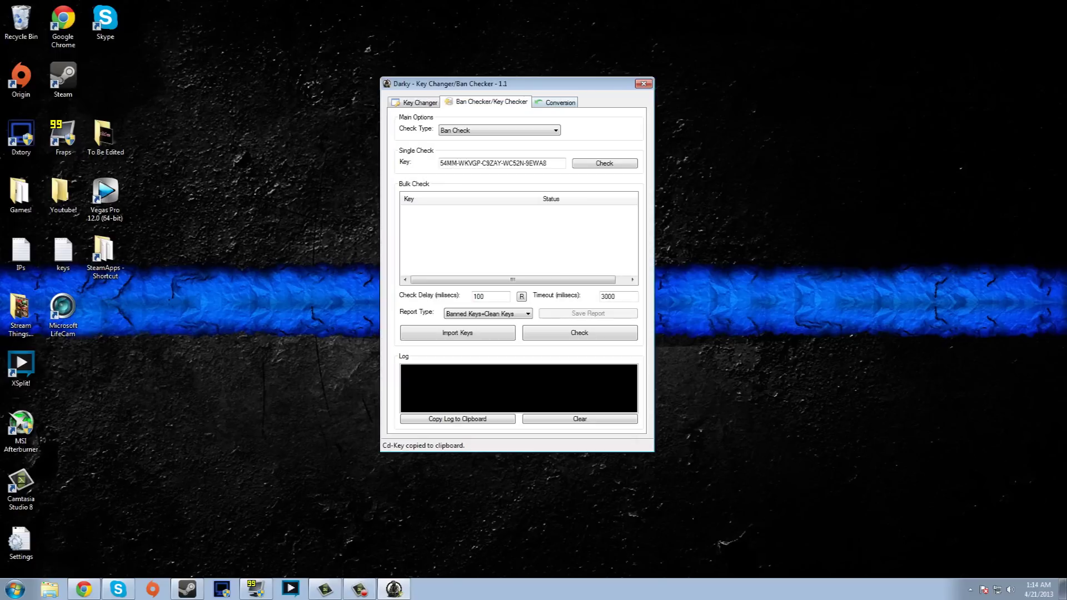
{"action": "key", "text": "ctrl+Tab"}
{"action": "key", "text": "ctrl+Tab"}
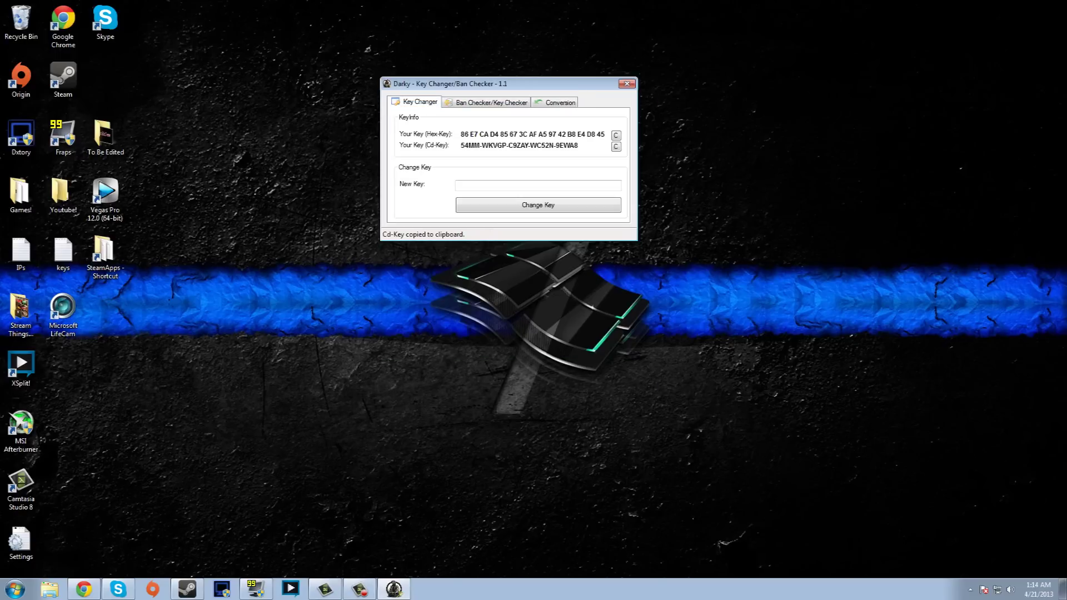
{"action": "key", "text": "Tab"}
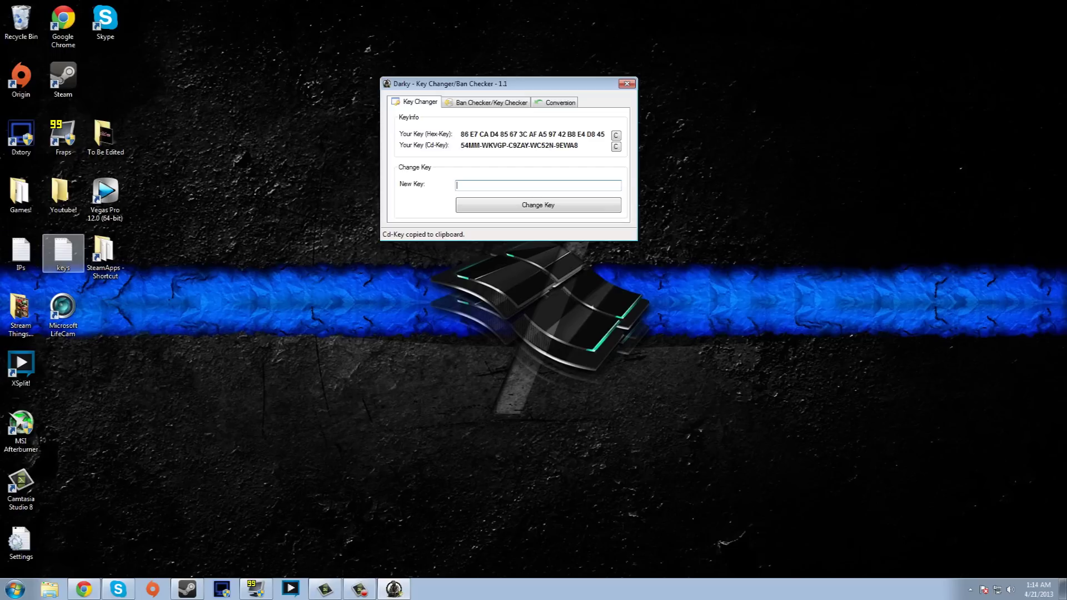
{"action": "mouse_move", "coordinate": [62, 252]}
{"action": "left_mouse_down"}
{"action": "mouse_move", "coordinate": [485, 310]}
{"action": "mouse_move", "coordinate": [581, 356]}
{"action": "left_mouse_up"}
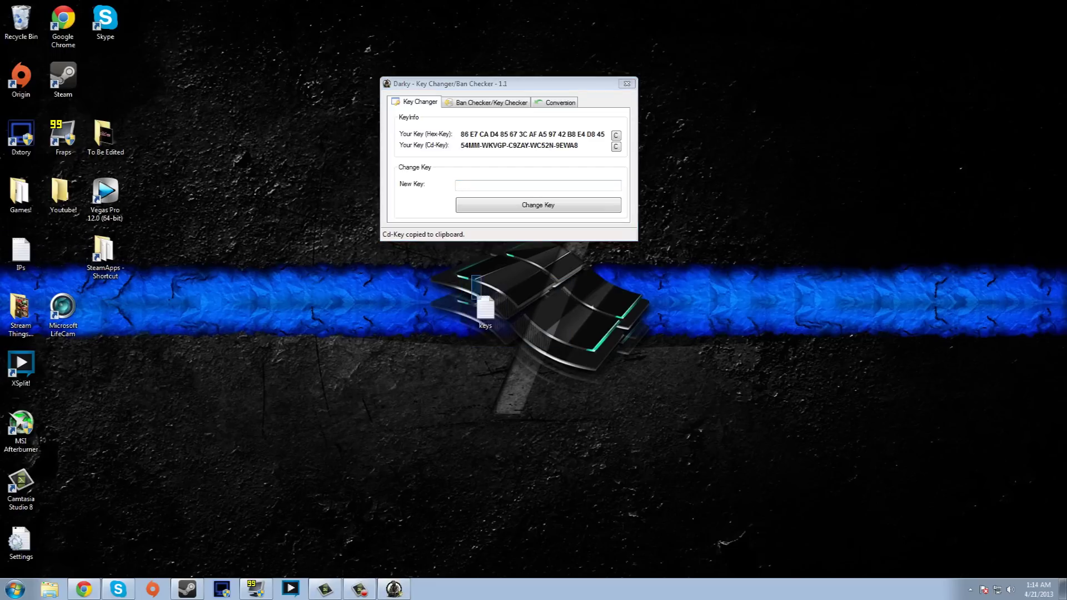
{"action": "left_click_drag", "start_coordinate": [485, 310], "coordinate": [64, 253]}
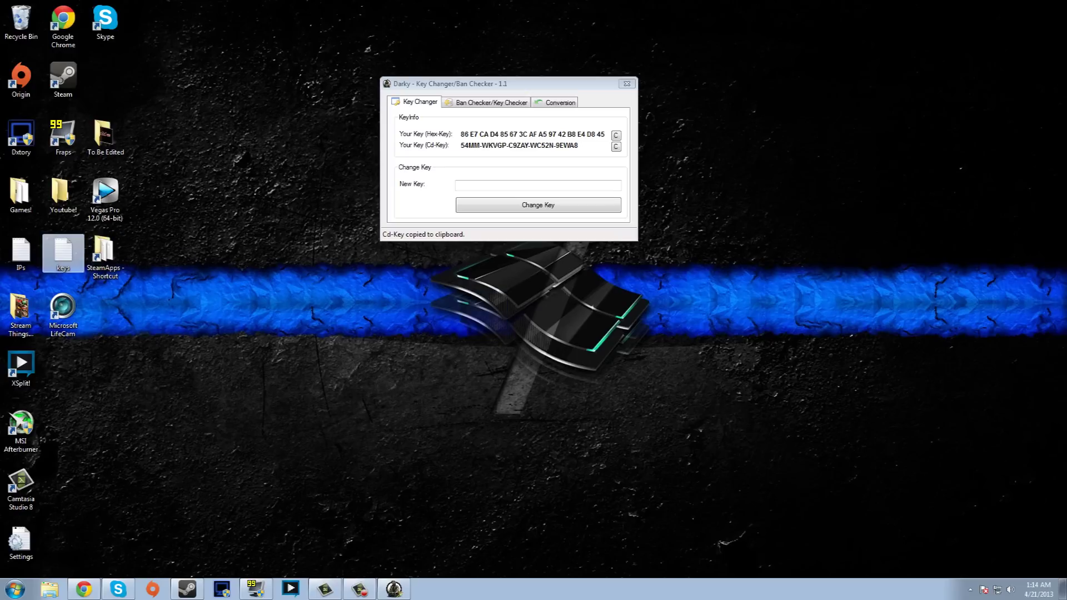
{"action": "key", "text": "alt+Tab"}
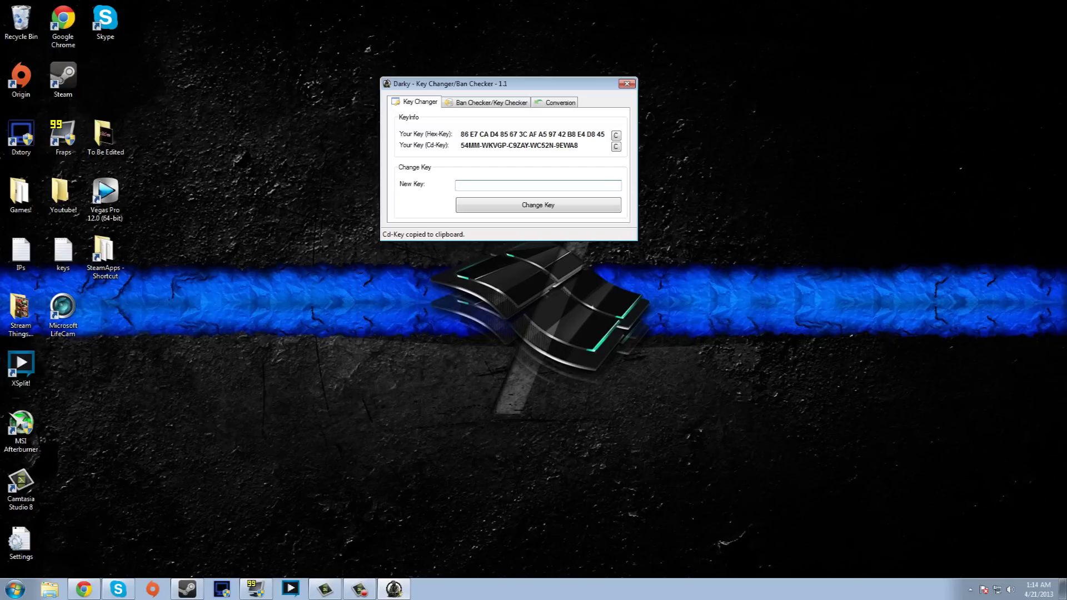
{"action": "key", "text": "ctrl+a"}
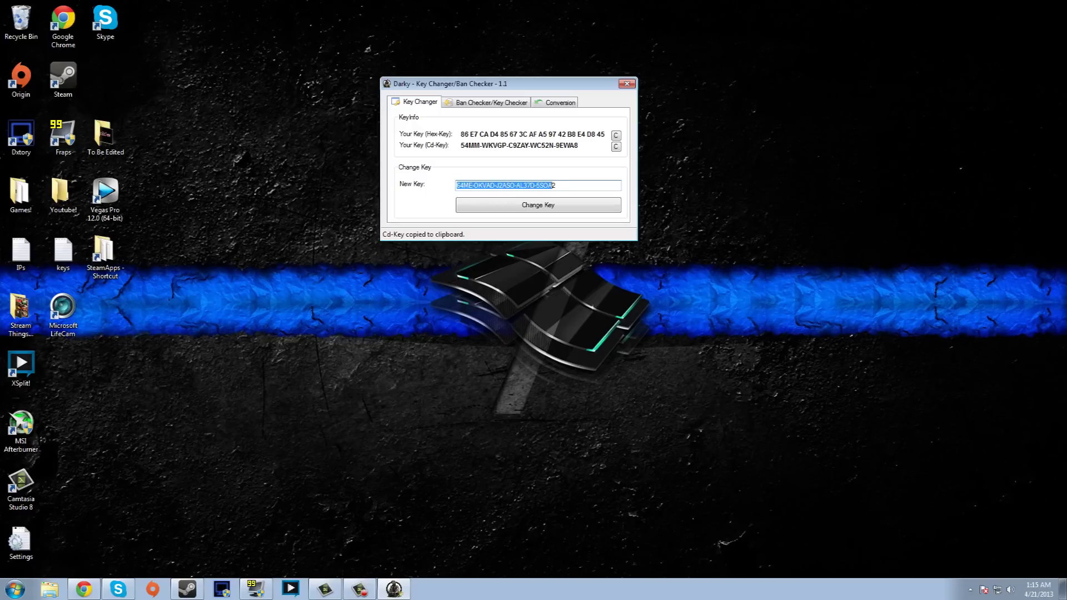
{"action": "key", "text": "End"}
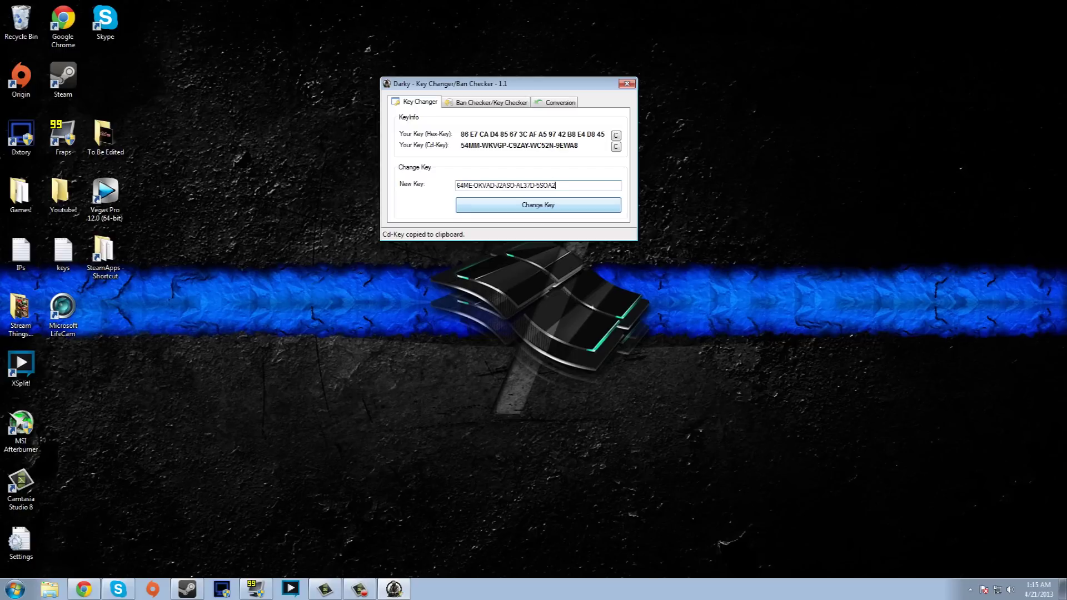
Apply the new key to the registry and dismiss the Key Updated confirmation
{"action": "key", "text": "Return"}
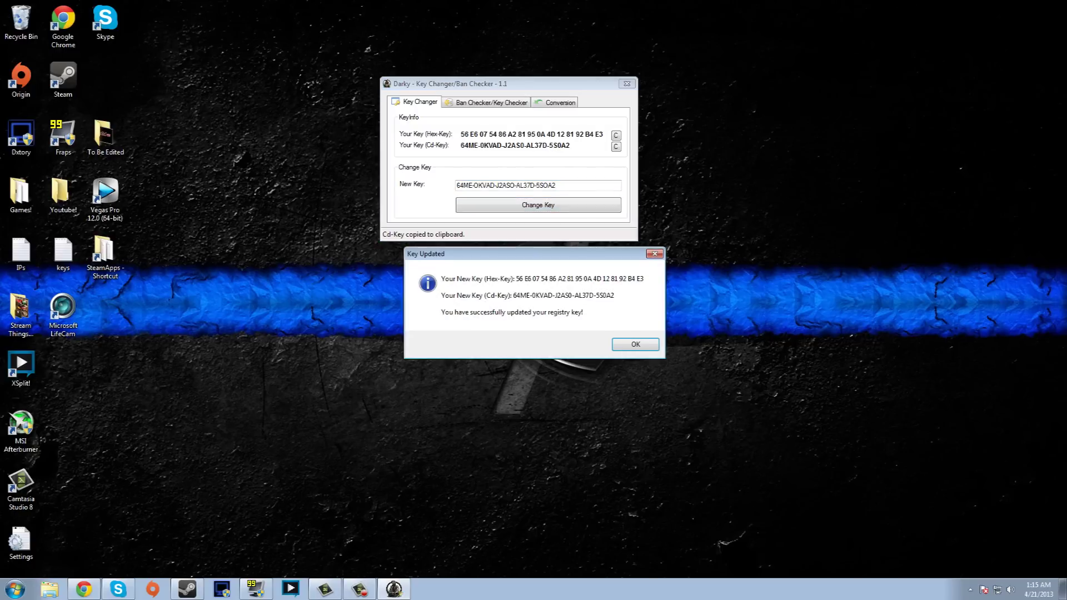
{"action": "left_click_drag", "start_coordinate": [473, 253], "coordinate": [465, 151]}
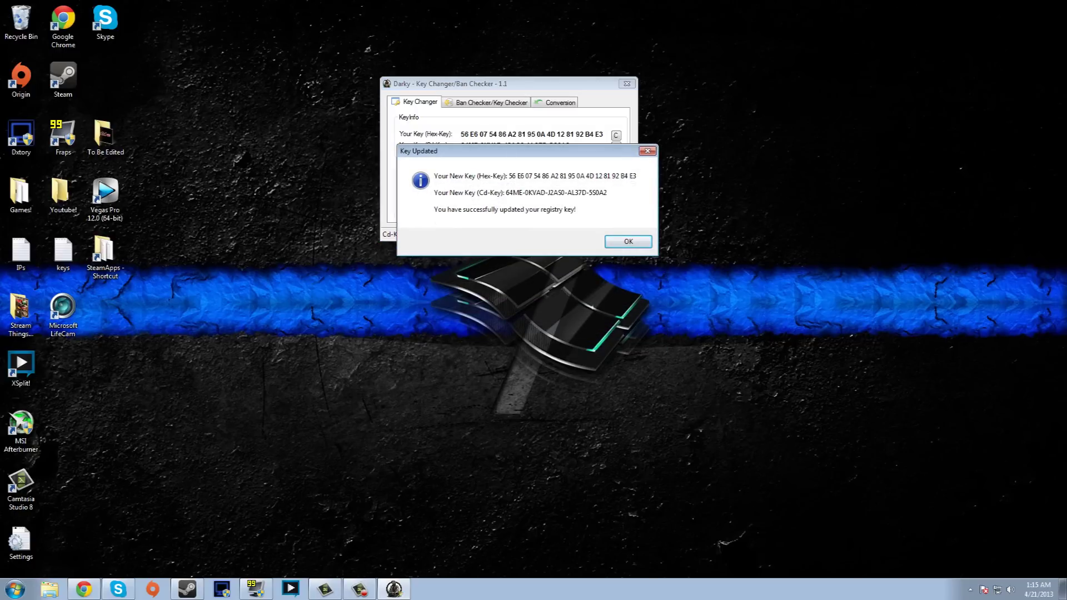
{"action": "left_click", "coordinate": [627, 241]}
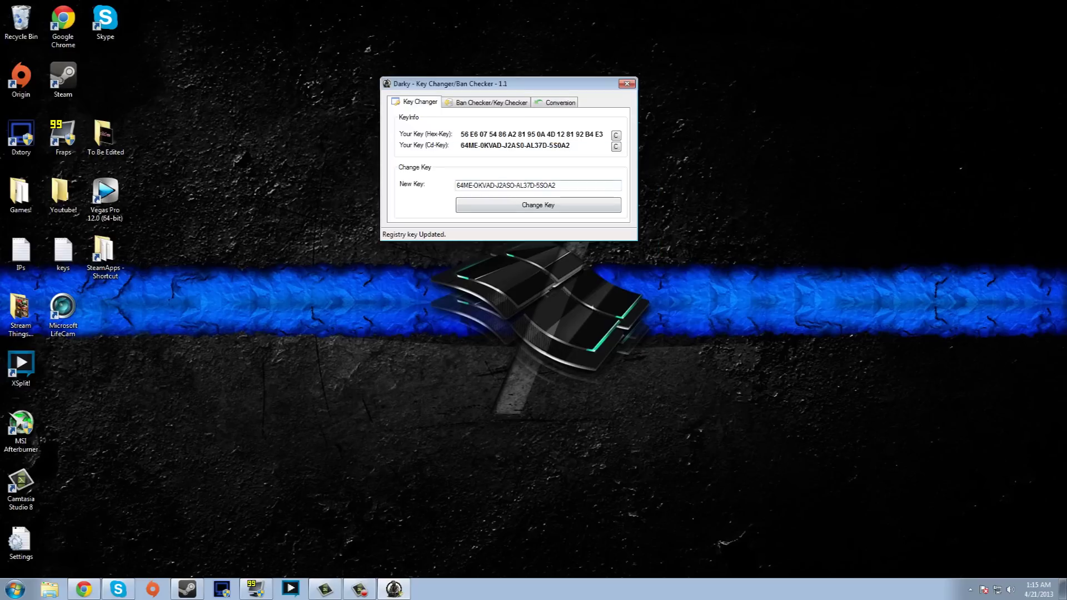
Bring up the Windows Run prompt
{"action": "left_click", "coordinate": [15, 589]}
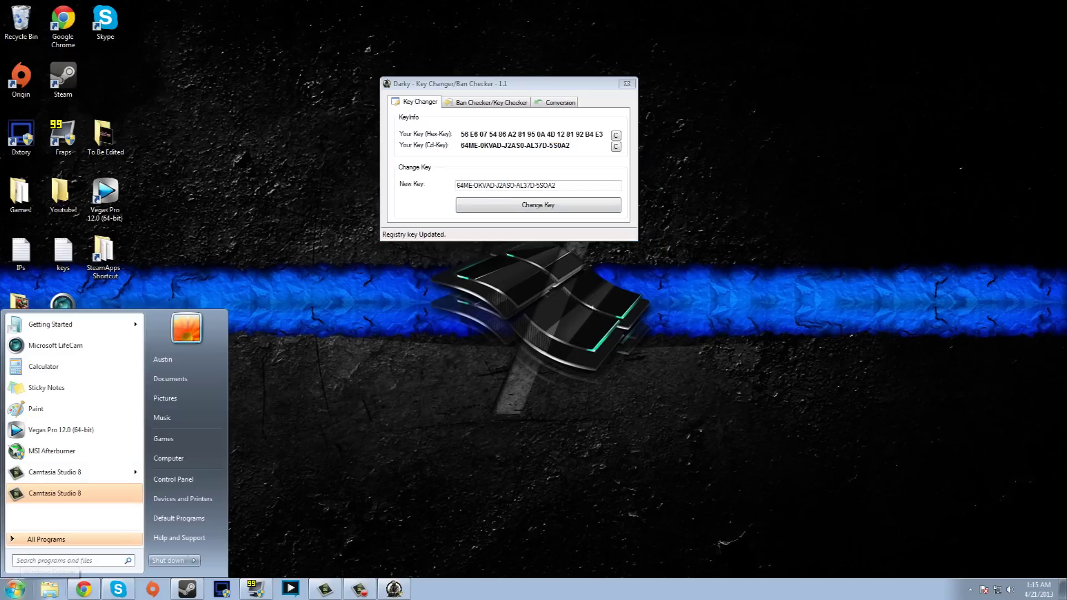
{"action": "left_click", "coordinate": [15, 589]}
{"action": "key", "text": "super"}
{"action": "key", "text": "super"}
{"action": "key", "text": "super"}
{"action": "key", "text": "super"}
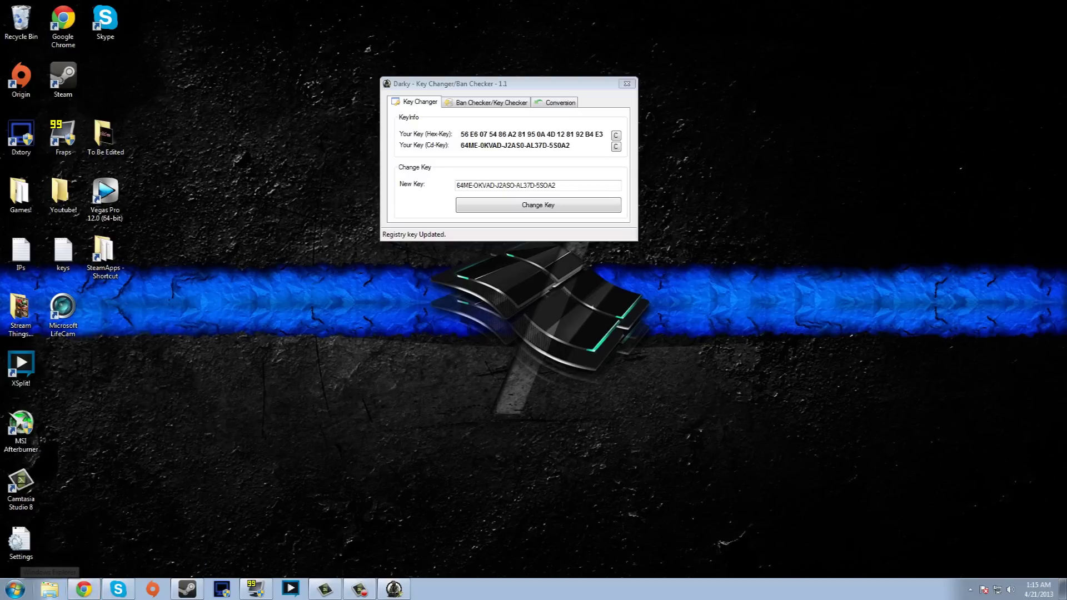
{"action": "key", "text": "super+r"}
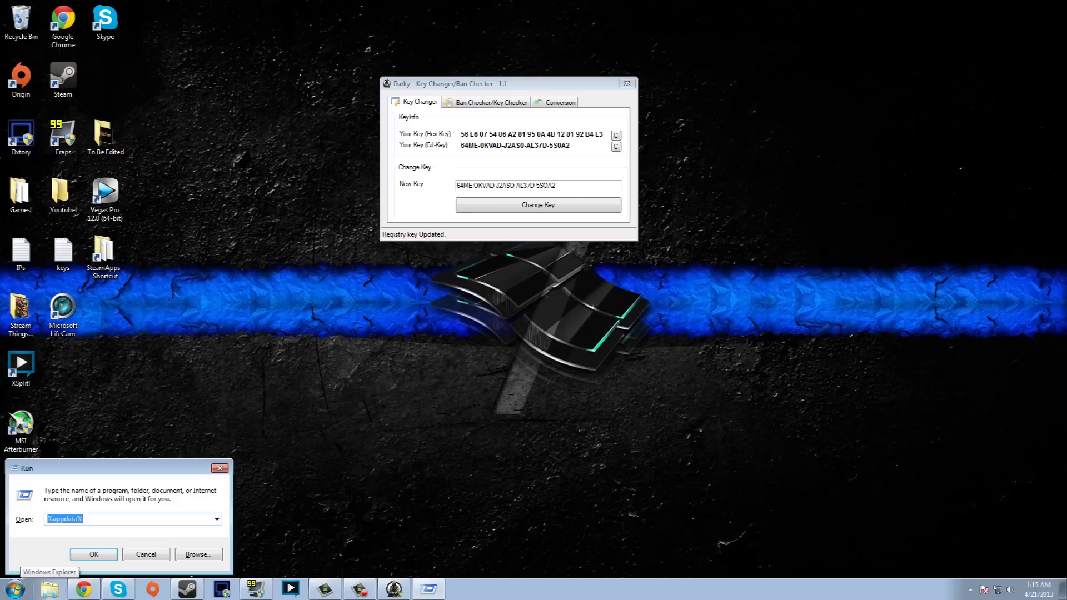
Run regedit, confirm the ArmA 2 OA Key value matches the new key, and close it
{"action": "type", "text": "RE"}
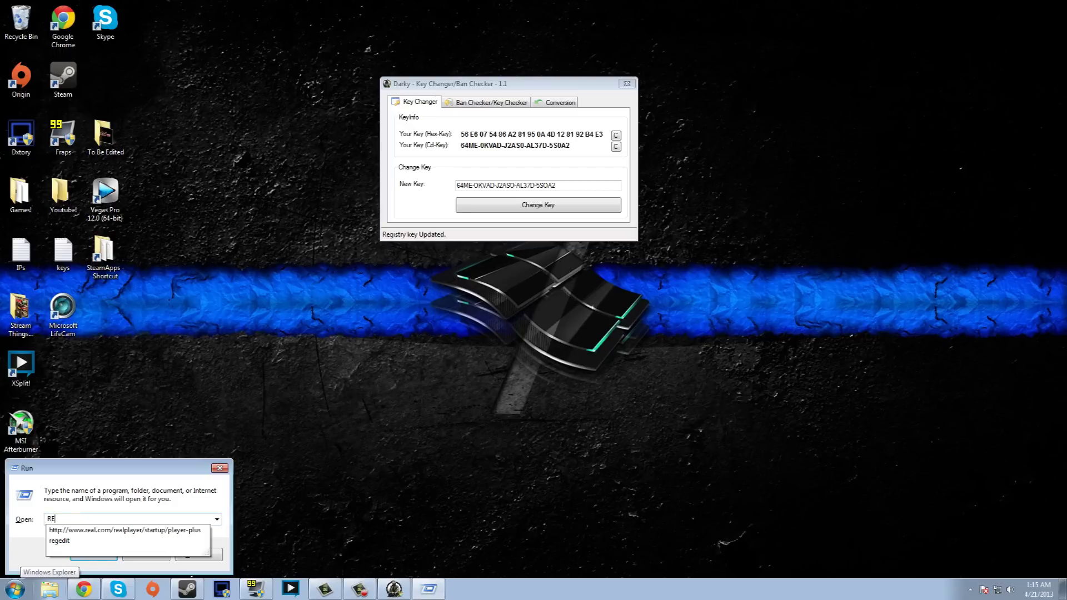
{"action": "type", "text": "GED"}
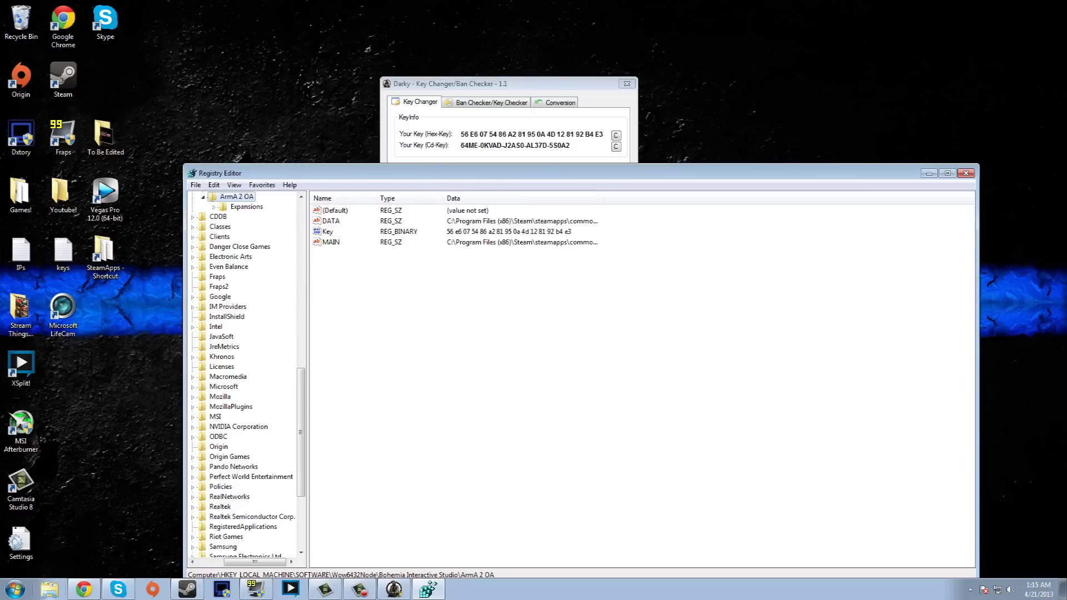
{"action": "left_click", "coordinate": [966, 173]}
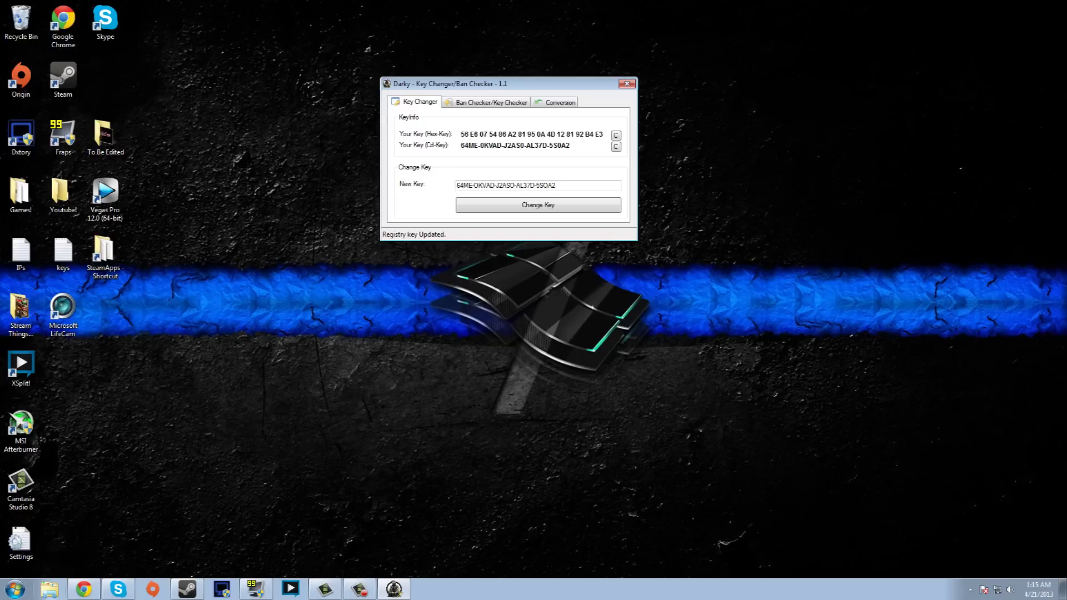
Copy the key from the Key Changer tab and paste it into the checker's Key field
{"action": "left_click_drag", "start_coordinate": [62, 253], "coordinate": [400, 311]}
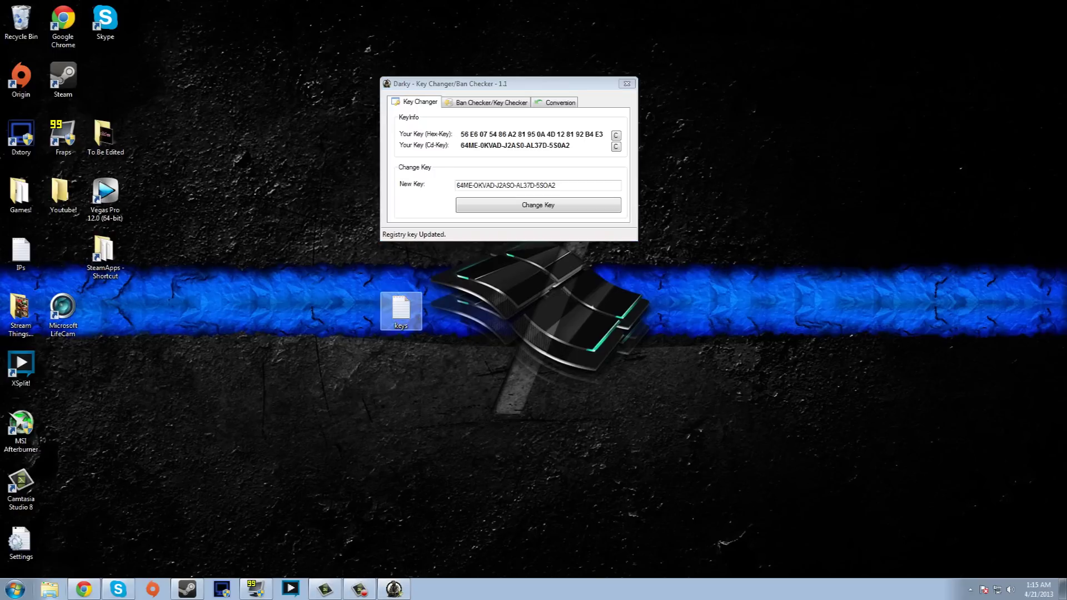
{"action": "left_click_drag", "start_coordinate": [400, 312], "coordinate": [62, 253]}
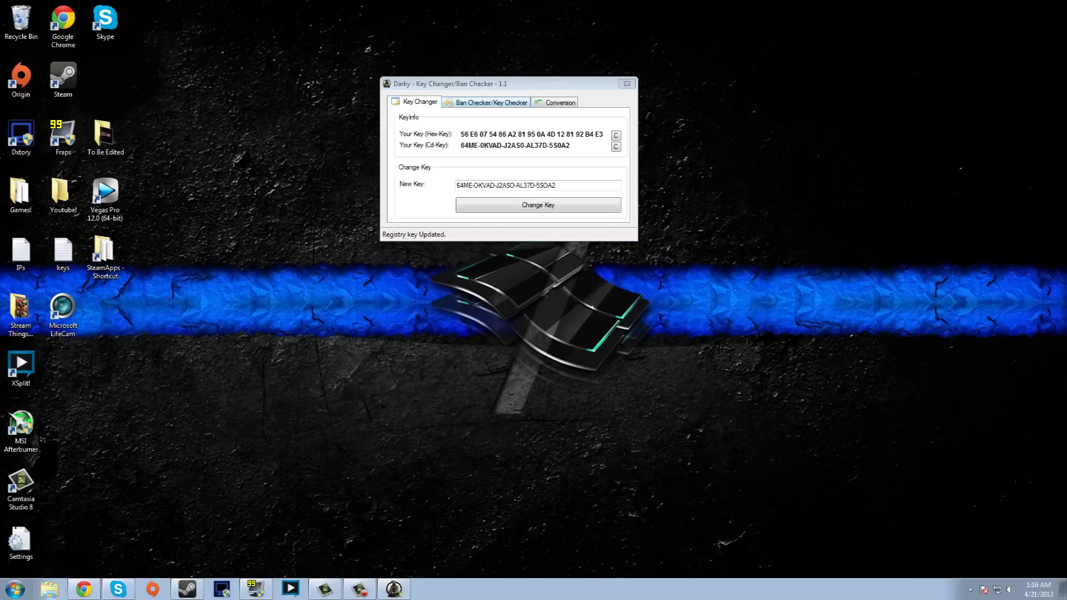
{"action": "left_click", "coordinate": [491, 102]}
{"action": "left_click", "coordinate": [416, 102]}
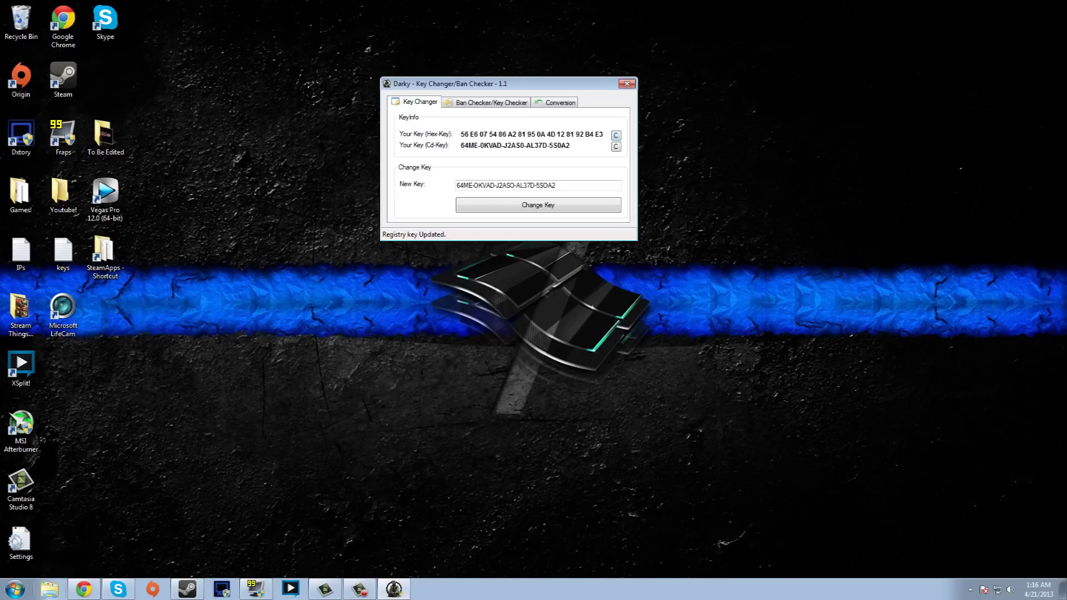
{"action": "left_click", "coordinate": [615, 135]}
{"action": "left_click", "coordinate": [491, 102]}
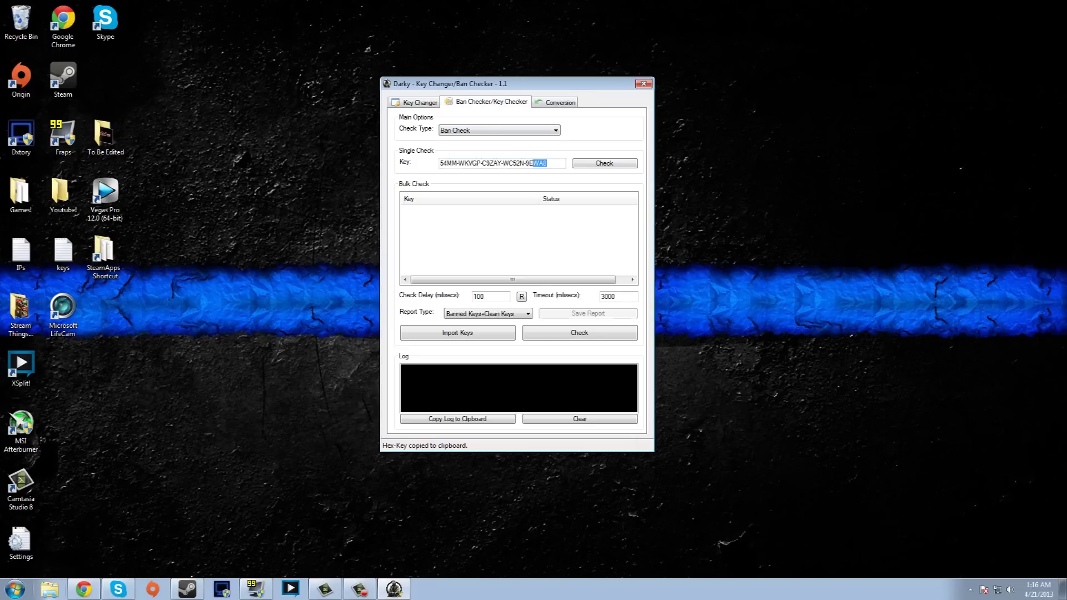
{"action": "left_click_drag", "start_coordinate": [547, 163], "coordinate": [440, 163]}
{"action": "key", "text": "ctrl+v"}
{"action": "key", "text": "ctrl+a"}
{"action": "key", "text": "ctrl+shift+Tab"}
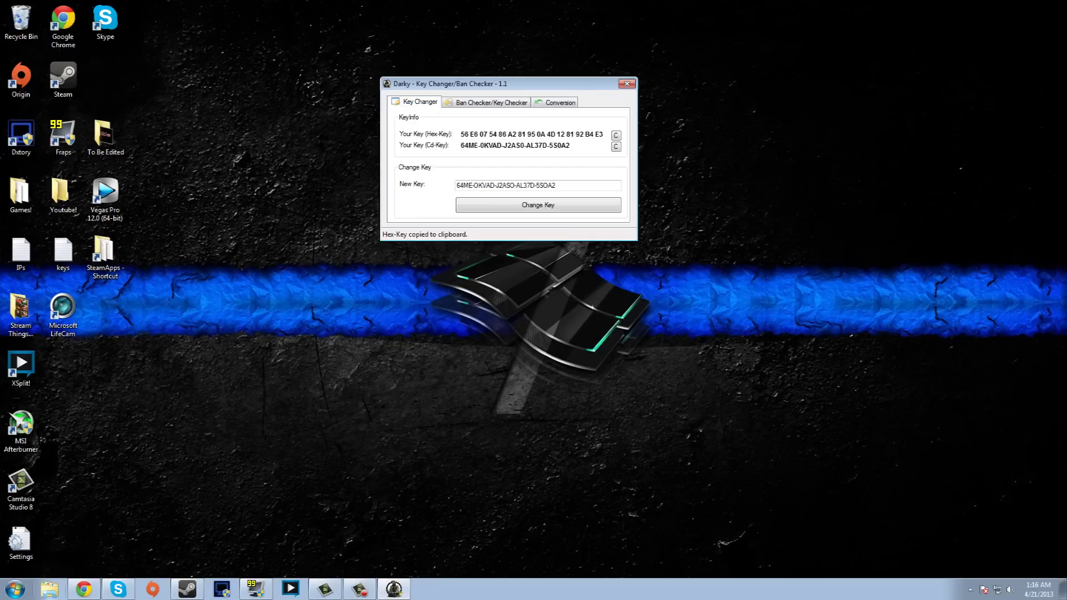
{"action": "left_click", "coordinate": [616, 146]}
{"action": "left_click", "coordinate": [488, 101]}
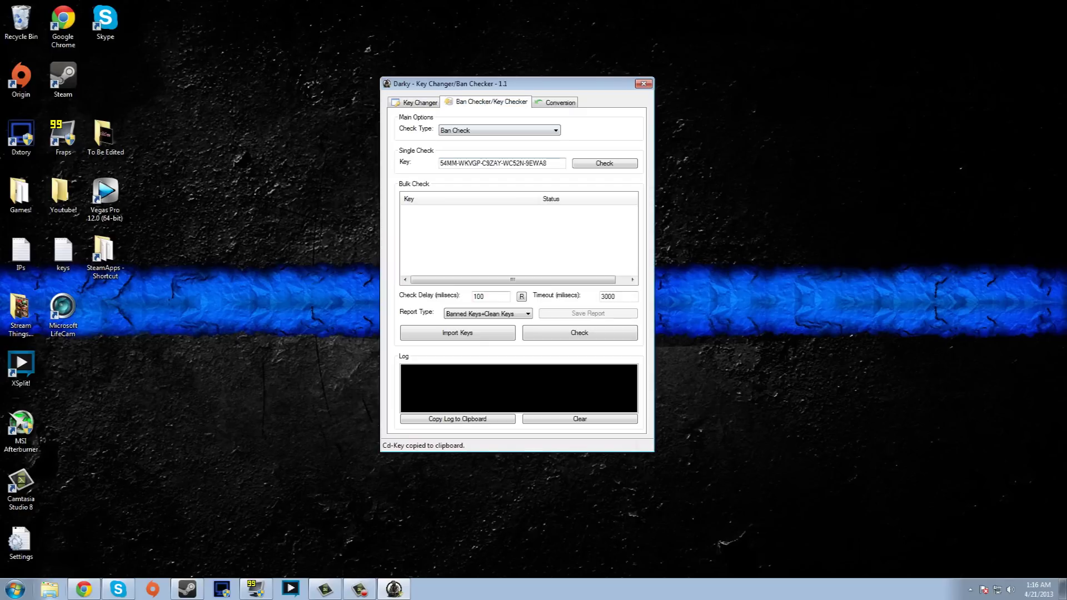
{"action": "key", "text": "ctrl+a"}
{"action": "key", "text": "ctrl+v"}
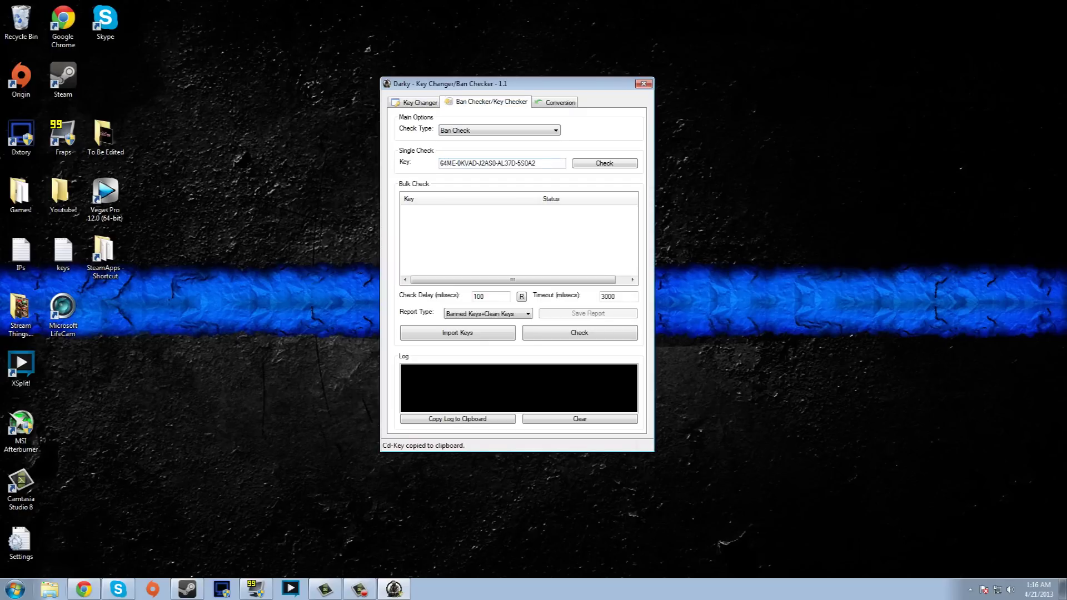
{"action": "key", "text": "Return"}
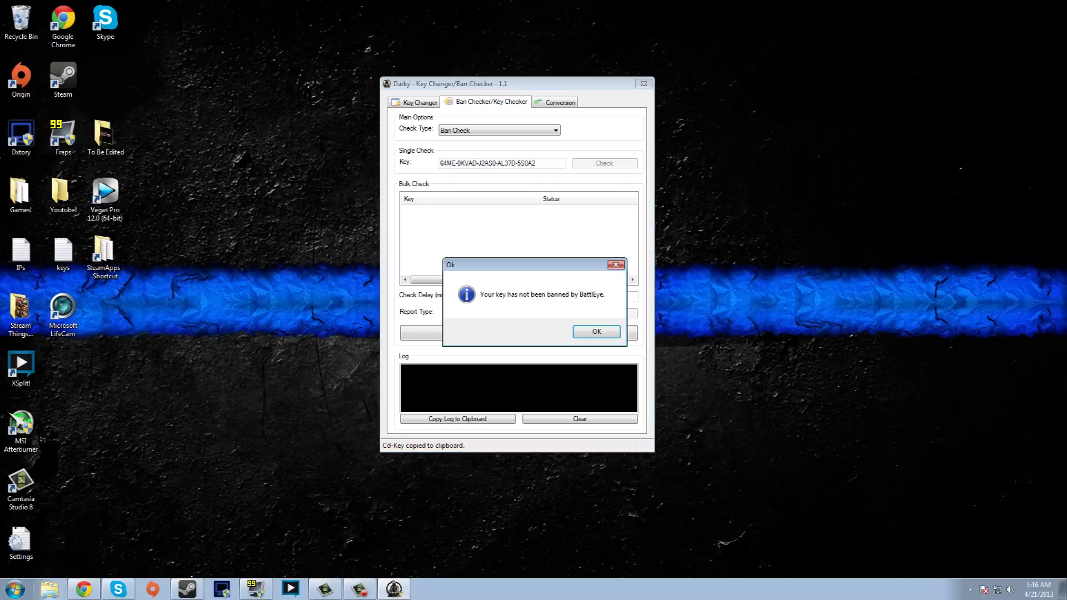
{"action": "key", "text": "Return"}
{"action": "left_click", "coordinate": [555, 130]}
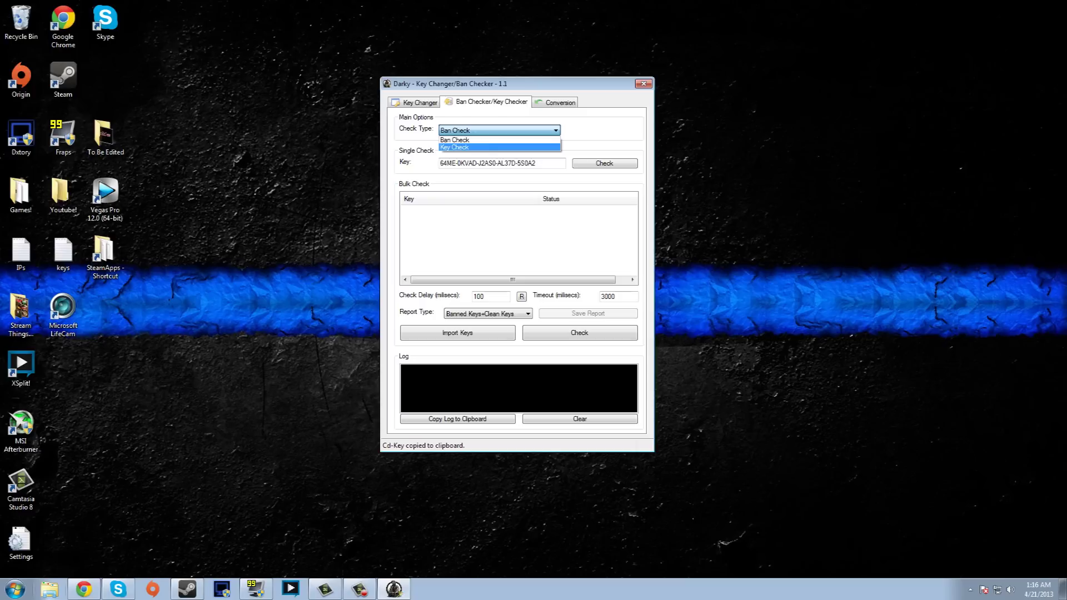
Key-check the new key, dismiss the result, clear the Key field, and return to Key Changer
{"action": "left_click", "coordinate": [454, 147]}
{"action": "key", "text": "Return"}
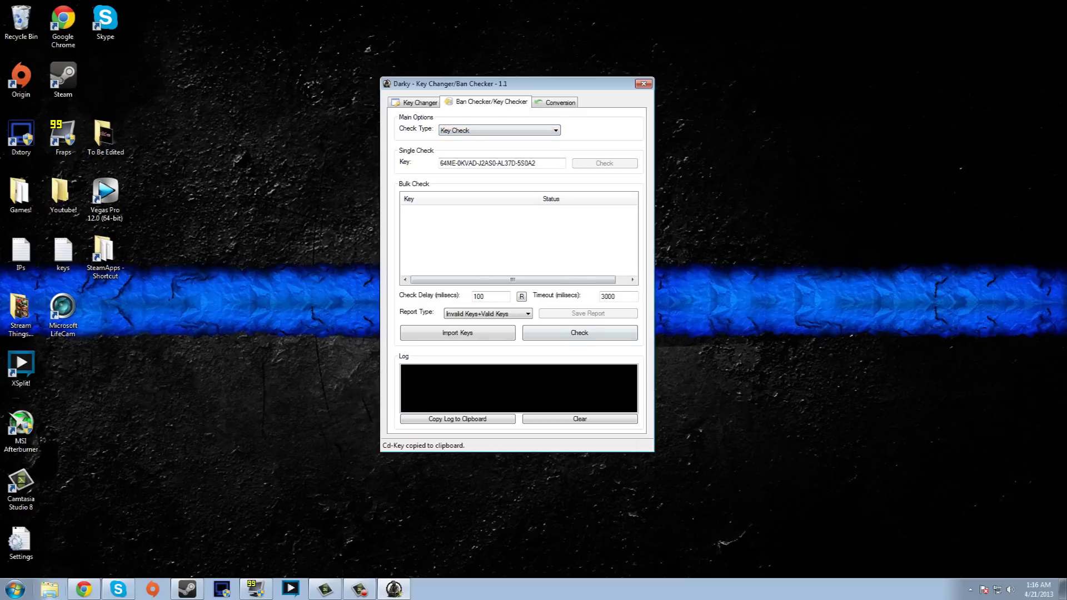
{"action": "key", "text": "Return"}
{"action": "key", "text": "ctrl+a"}
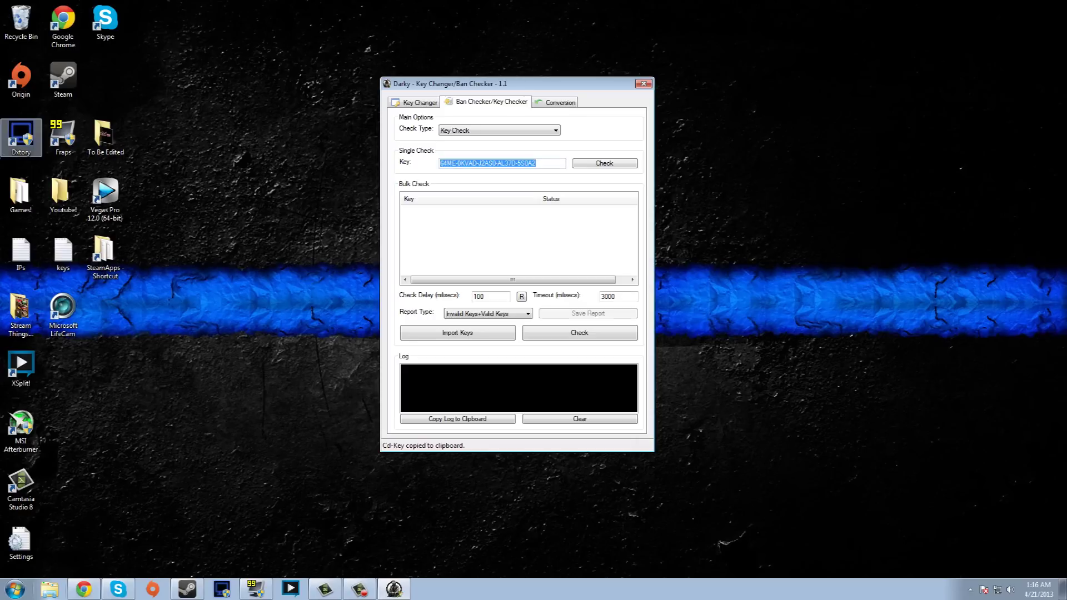
{"action": "key", "text": "BackSpace"}
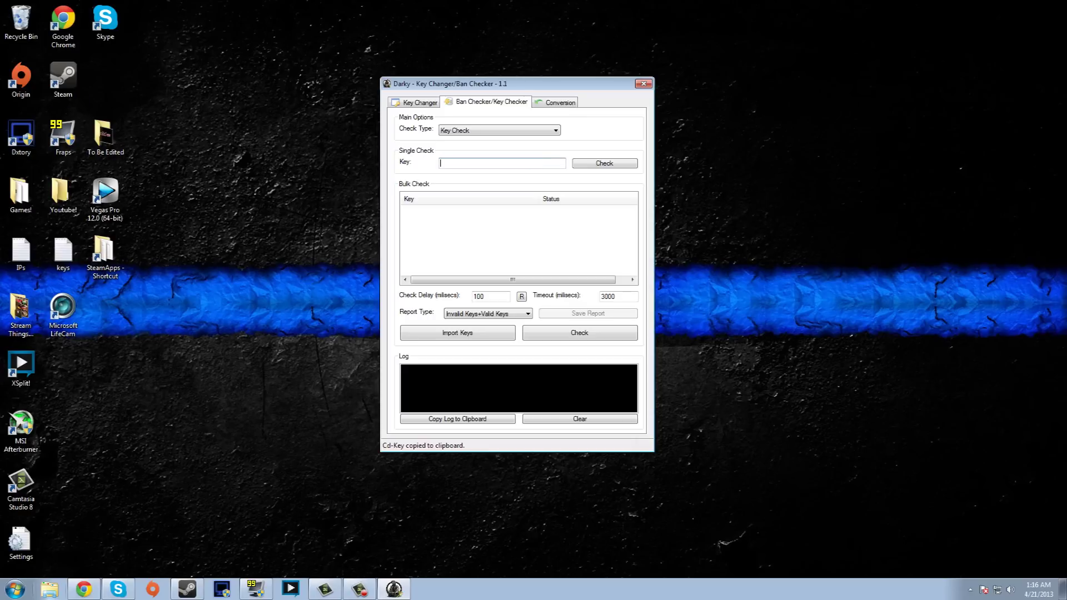
{"action": "key", "text": "ctrl+shift+Tab"}
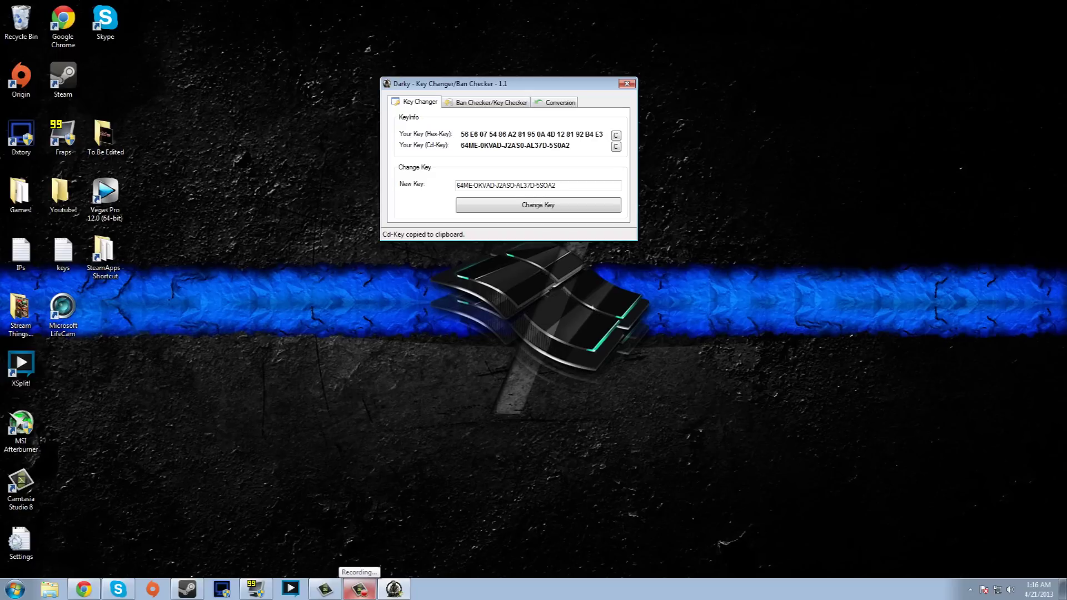
{"action": "left_click", "coordinate": [486, 102]}
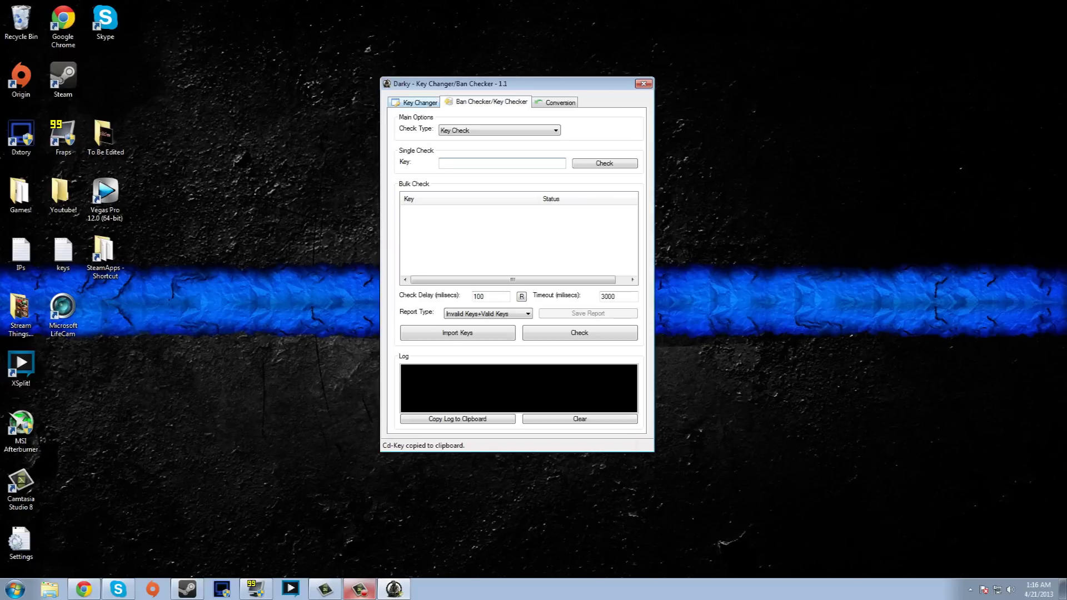
{"action": "key", "text": "ctrl+shift+Tab"}
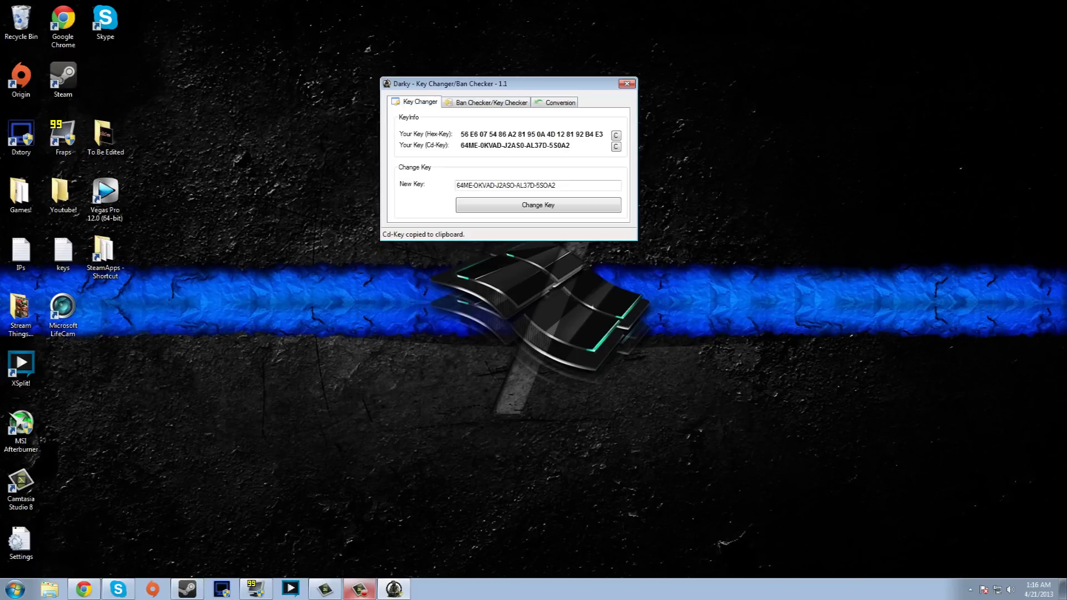